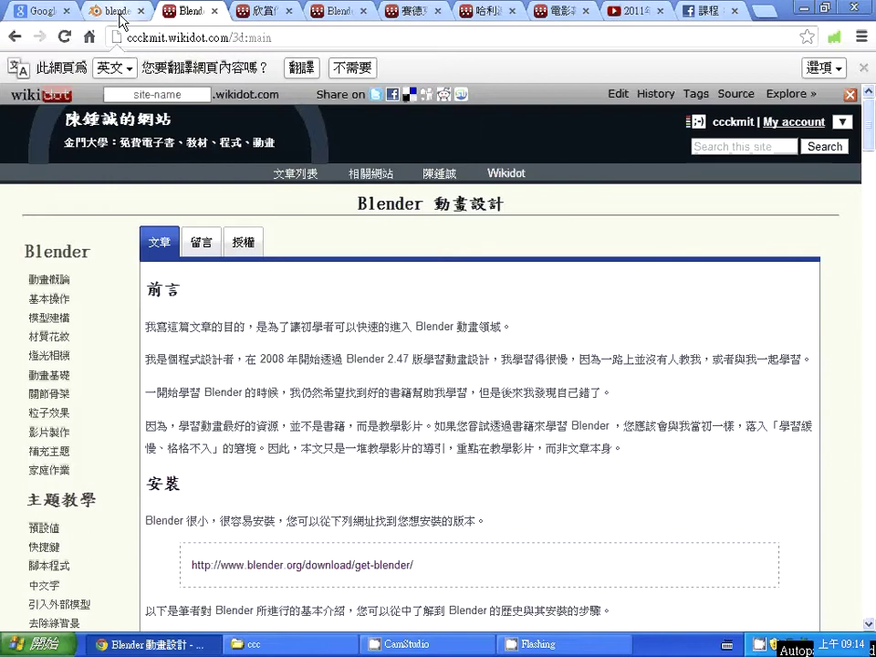
Open the 軟體下載 software download page in a new tab and view it
scroll(257, 196, "down", 2)
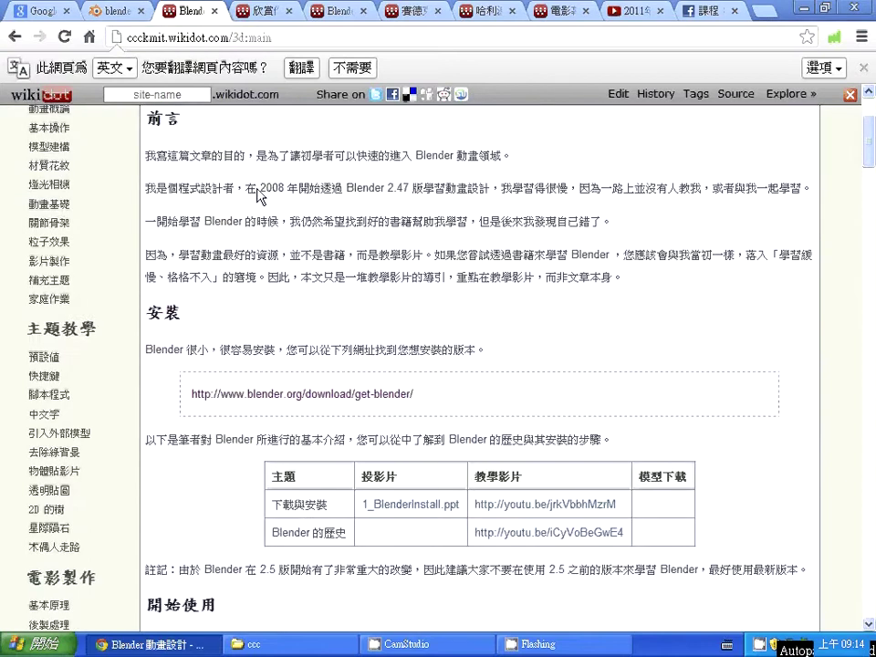
scroll(258, 196, "up", 2)
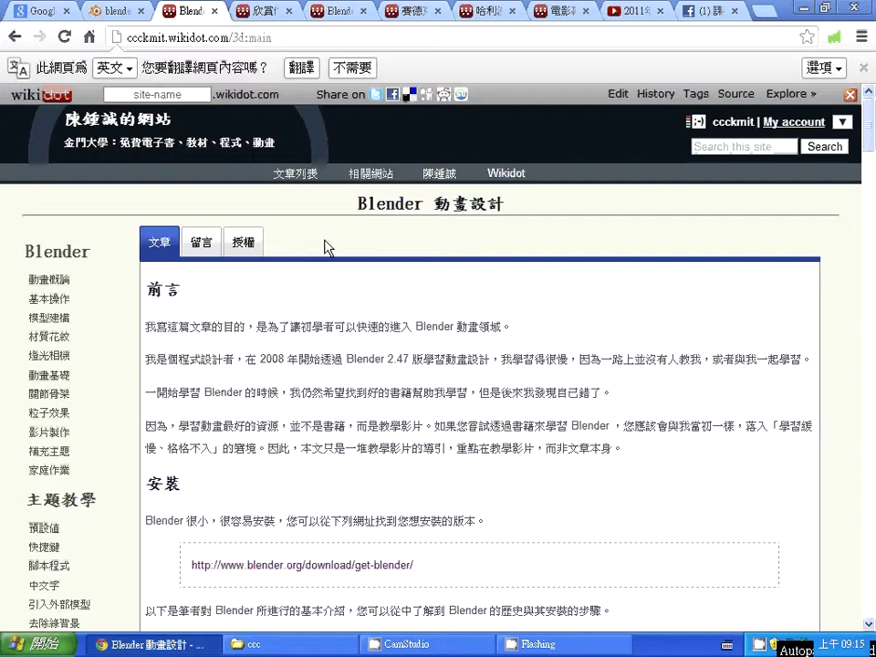
scroll(367, 209, "down", 2)
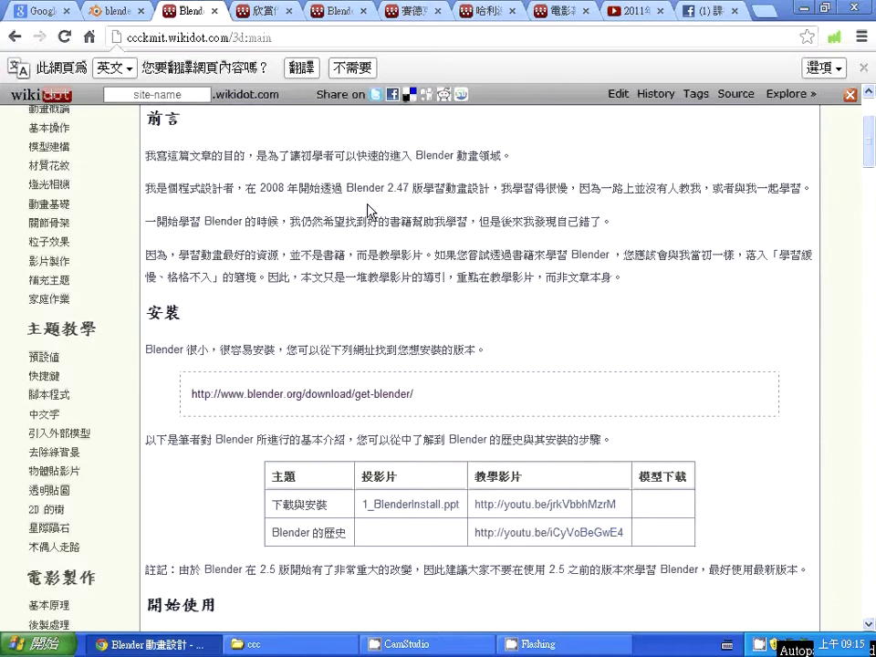
scroll(368, 209, "down", 1)
scroll(368, 209, "down", 2)
scroll(365, 208, "down", 2)
scroll(364, 206, "down", 2)
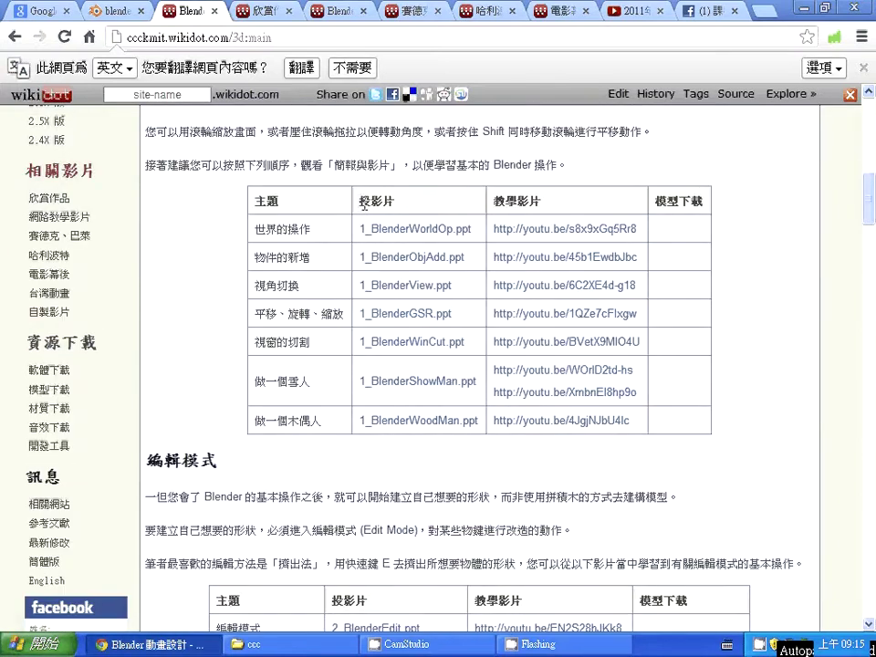
right_click(57, 373)
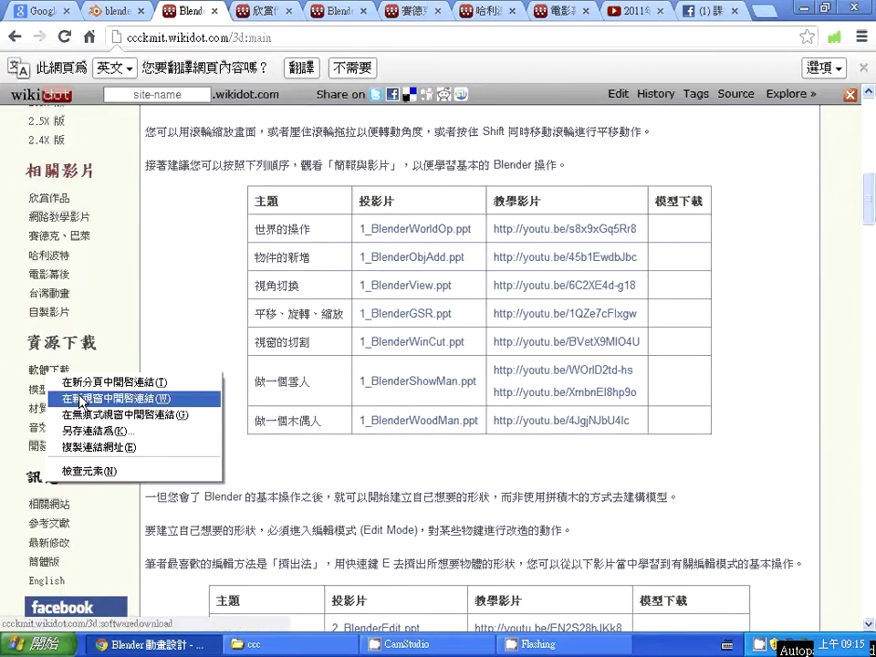
left_click(110, 382)
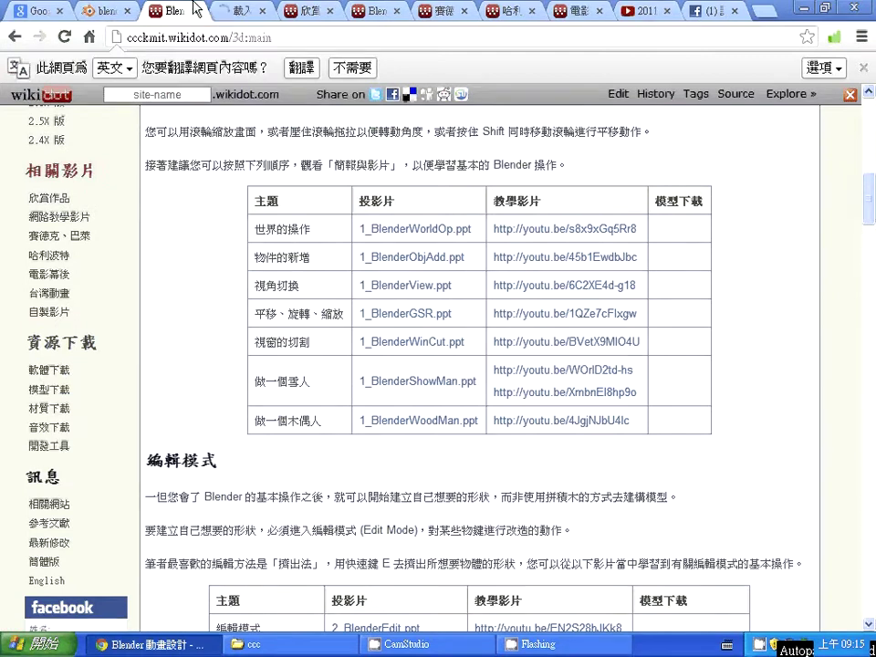
left_click(239, 15)
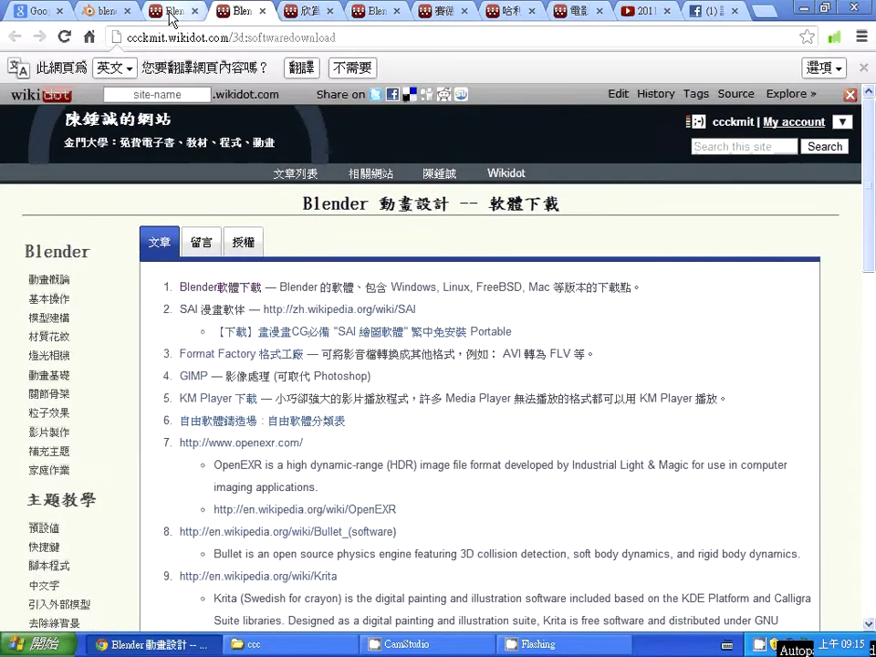
Back in the article tab, delete '3d:main' from the URL to load the site home page
left_click(183, 15)
scroll(872, 167, "up", 2)
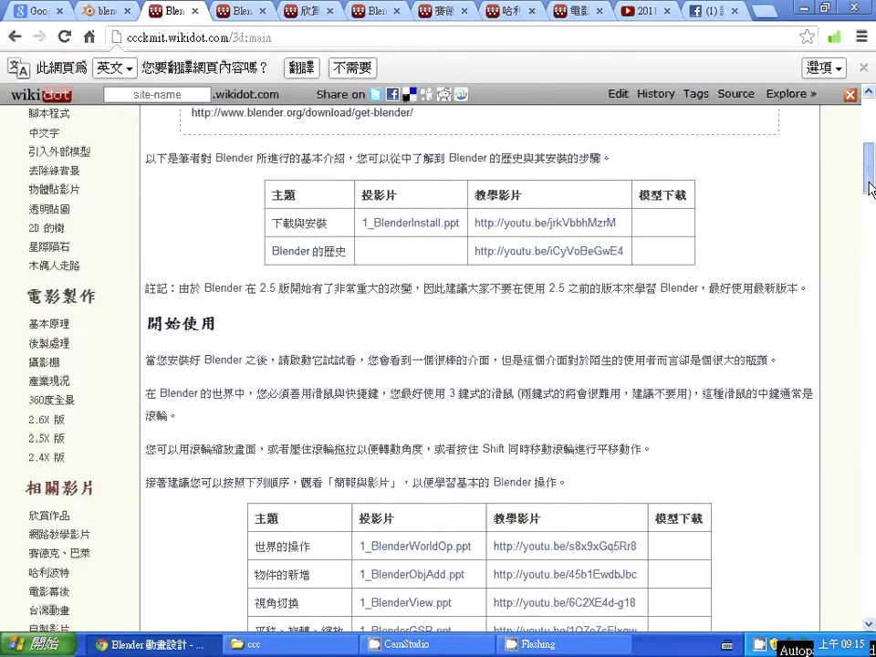
scroll(872, 167, "up", 2)
scroll(872, 167, "up", 2)
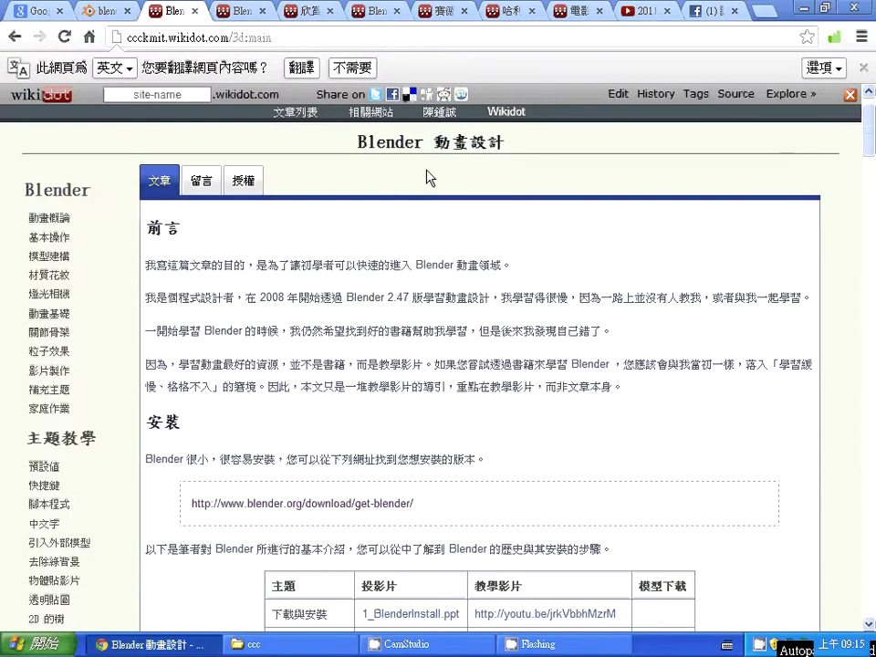
left_click(289, 37)
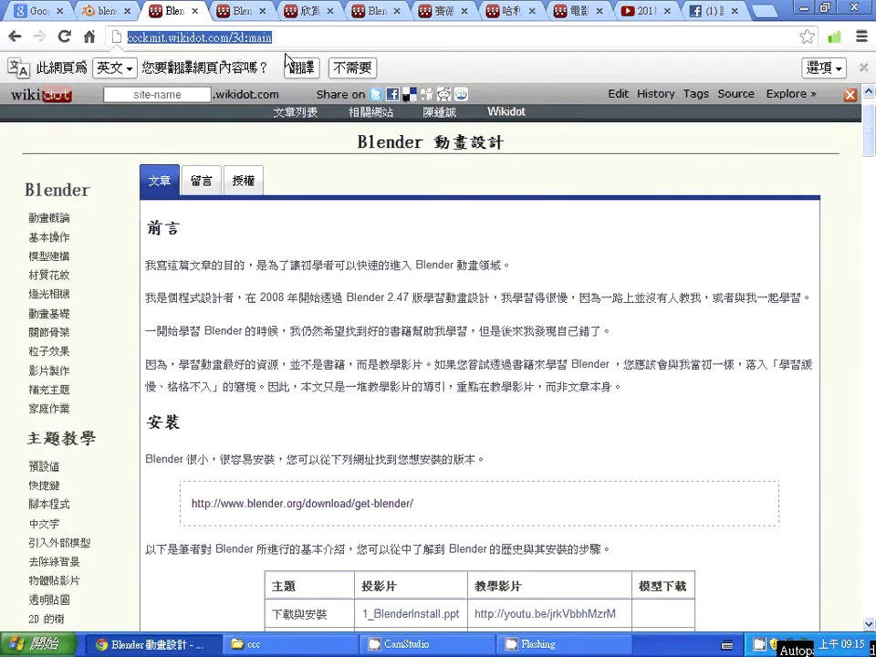
double_click(240, 37)
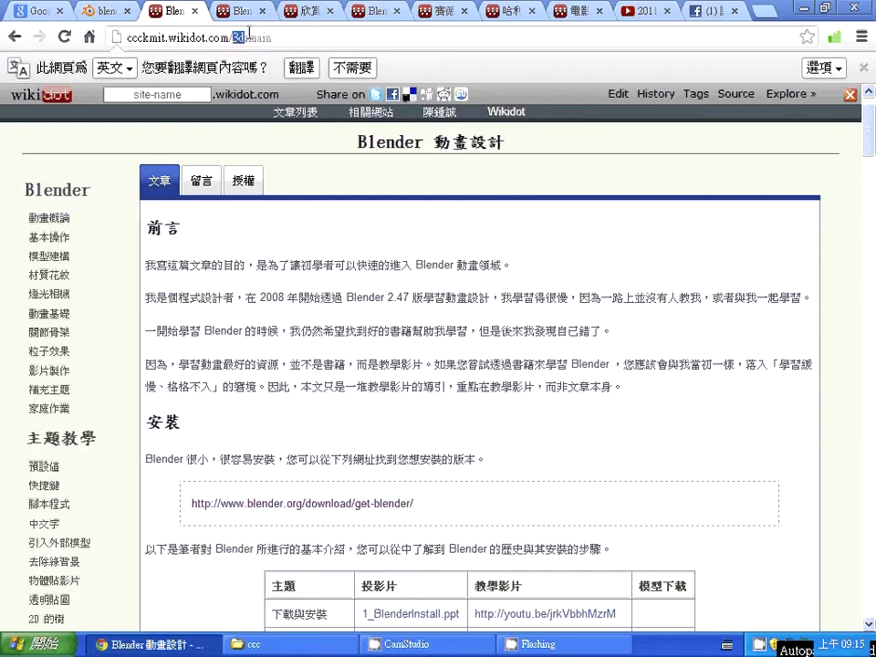
left_click_drag(250, 33, 273, 33)
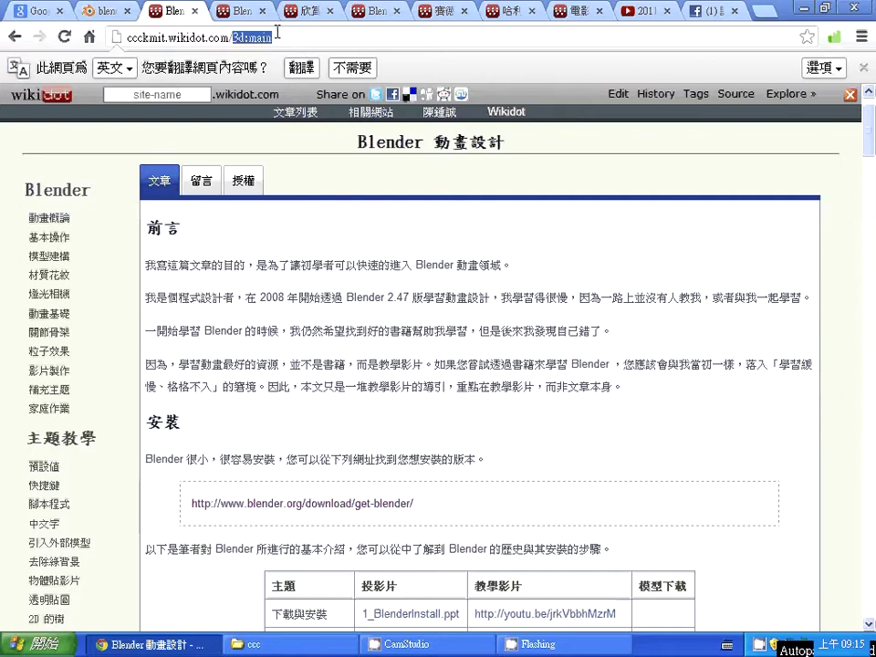
left_click(390, 169)
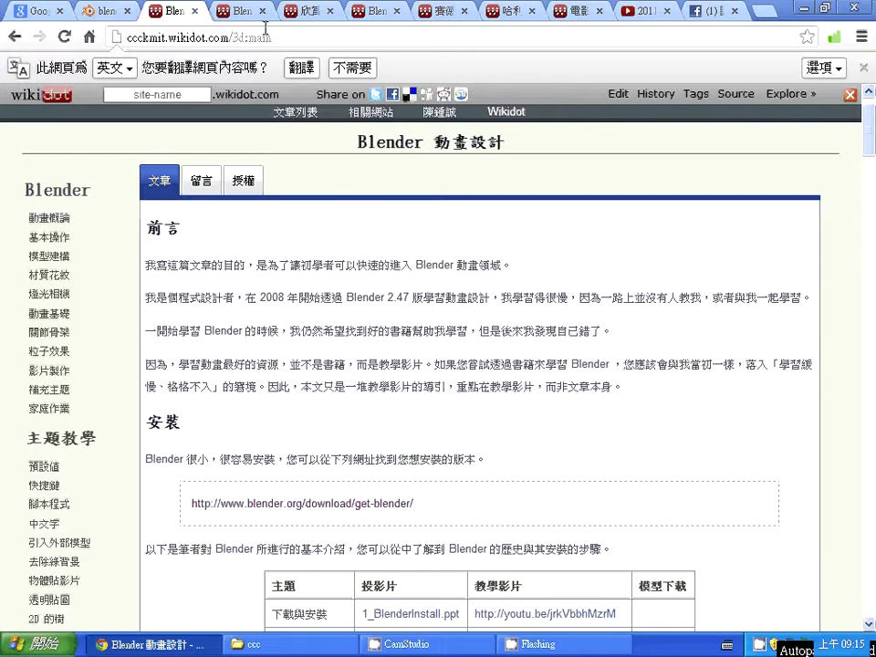
left_click_drag(274, 39, 231, 44)
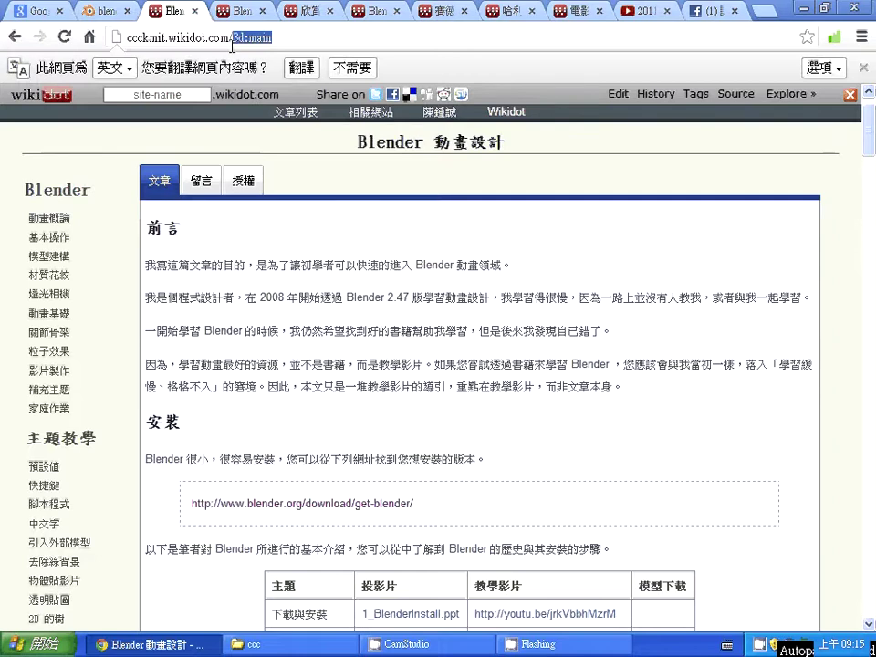
key("BackSpace")
key("Return")
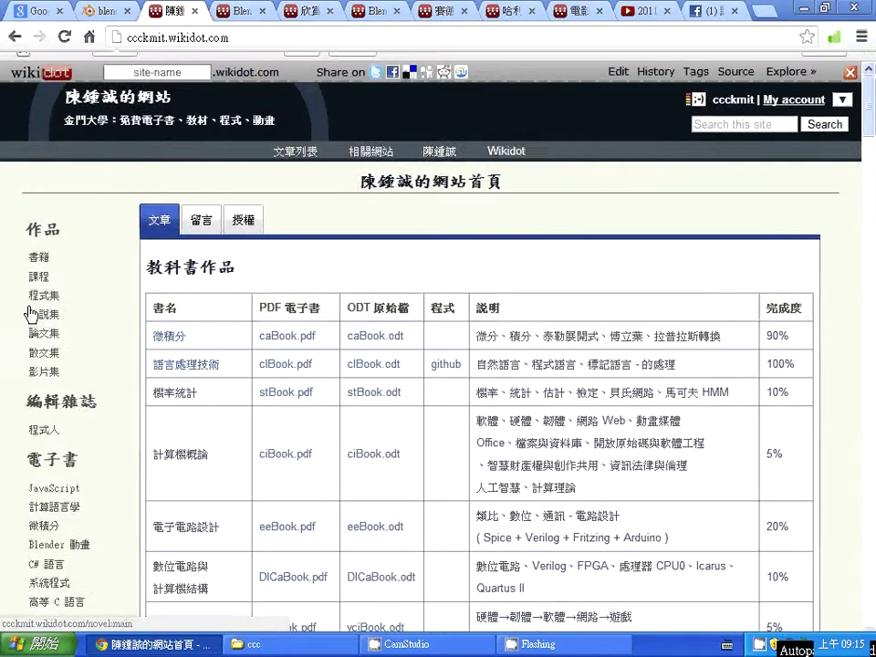
Follow the sidebar Blender 動畫 link back to the 3d:main article and scroll through it
scroll(30, 314, "down", 2)
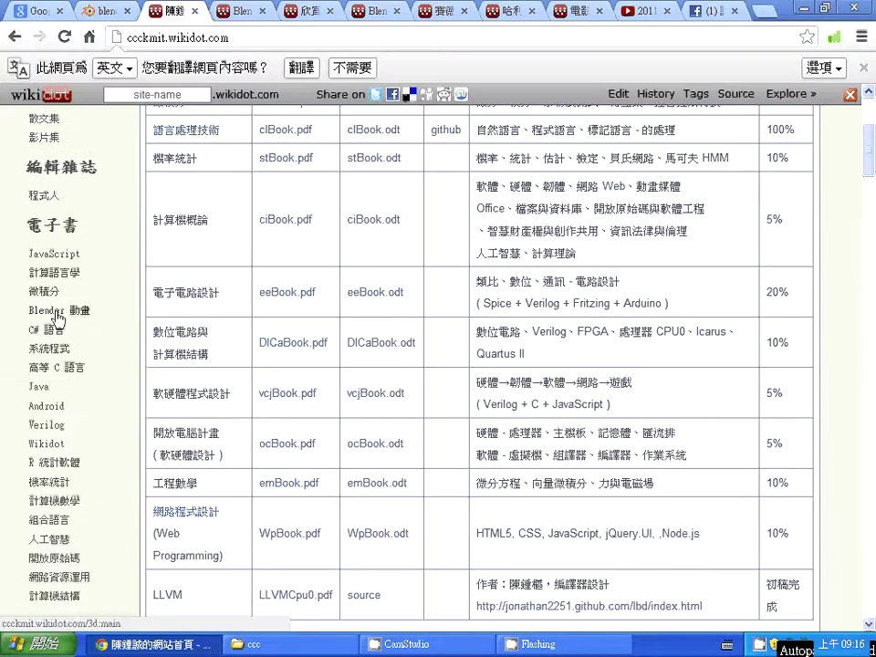
left_click(57, 316)
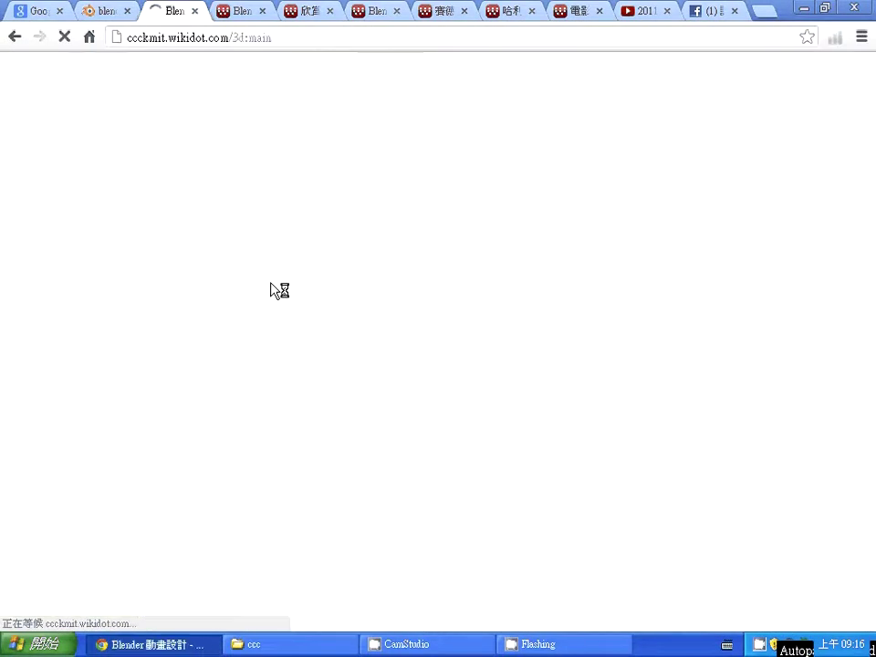
scroll(347, 258, "down", 1)
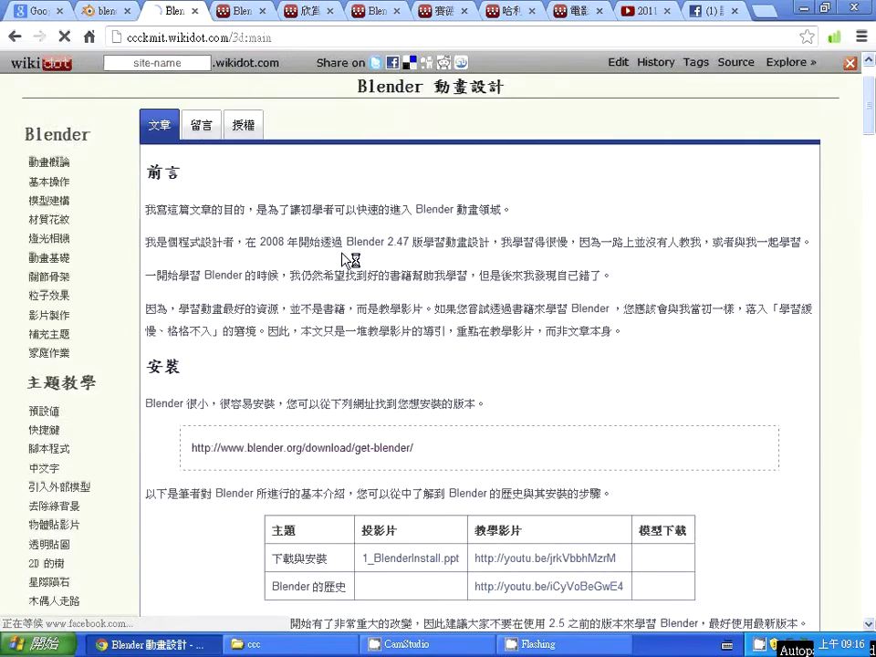
mouse_move(874, 131)
left_mouse_down()
mouse_move(873, 114)
mouse_move(872, 589)
mouse_move(874, 116)
left_mouse_up()
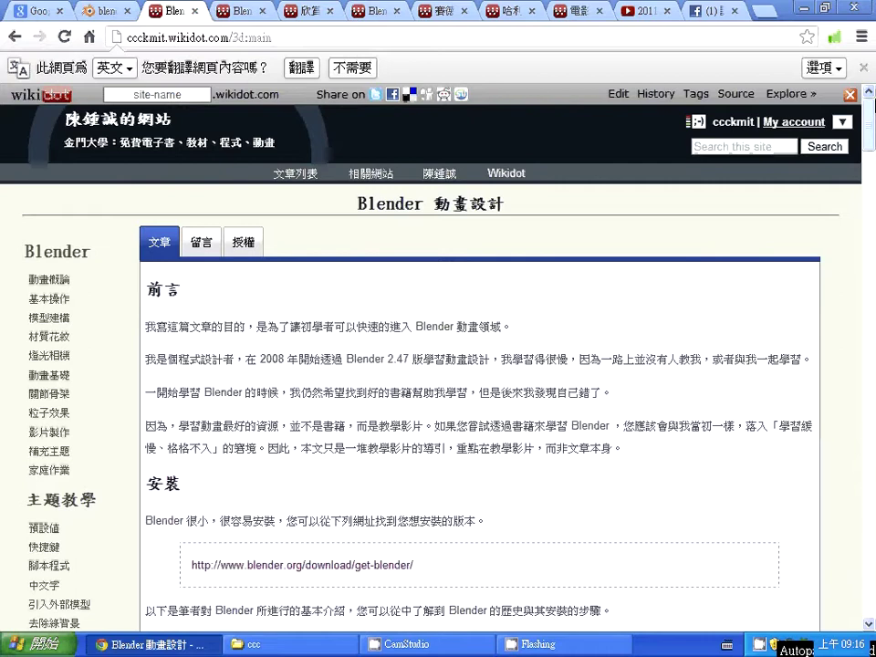
Open the blender.org/download/get-blender link in a new tab
scroll(790, 182, "down", 3)
right_click(364, 308)
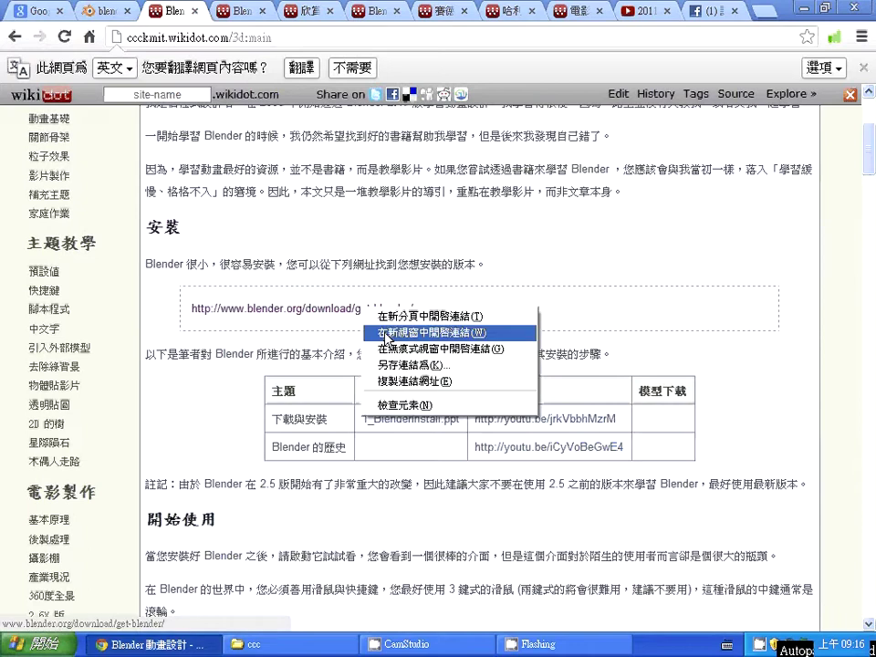
left_click(385, 318)
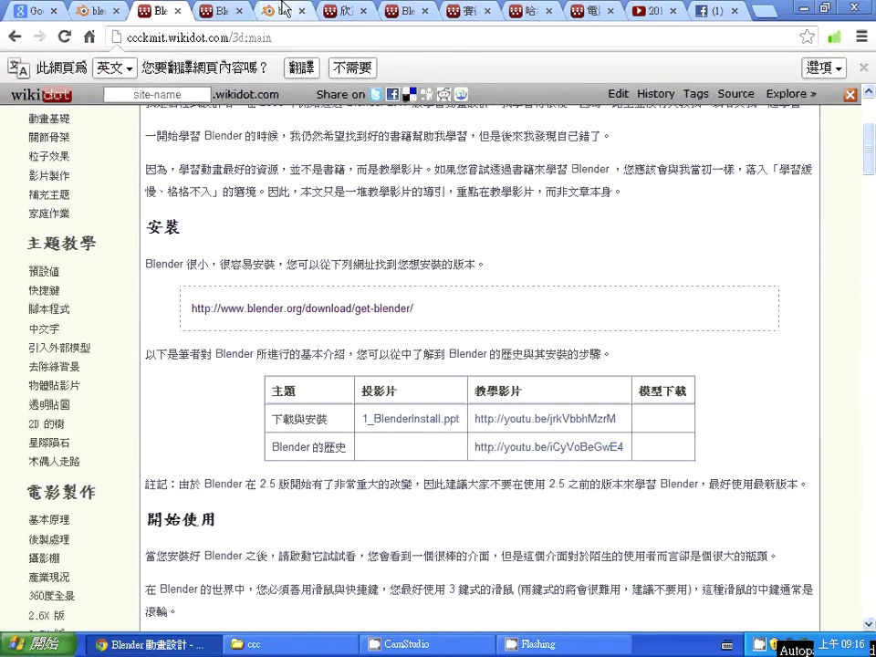
Close the older blender.org and software download tabs, ending on the Blender article
left_click(114, 12)
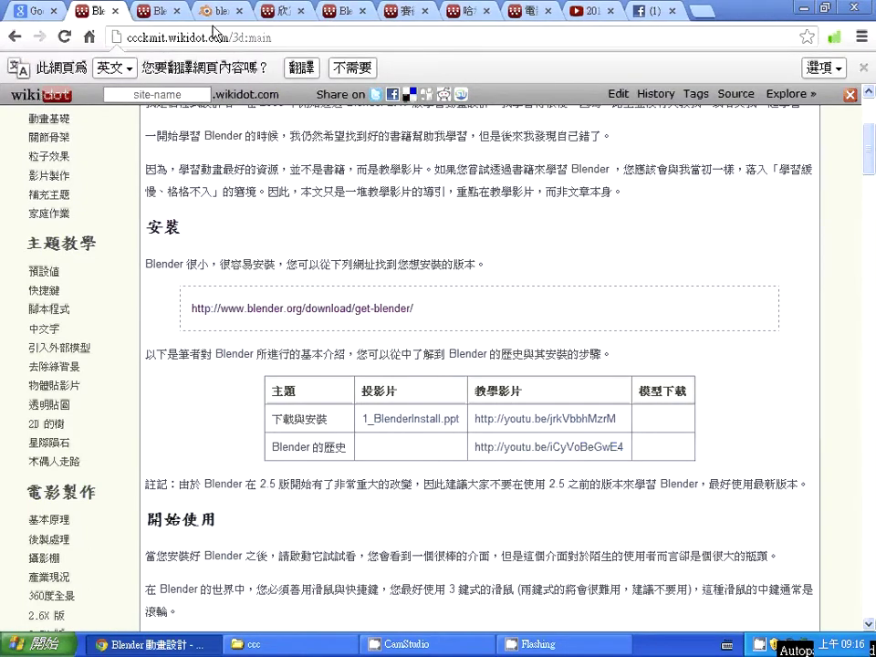
left_click(221, 13)
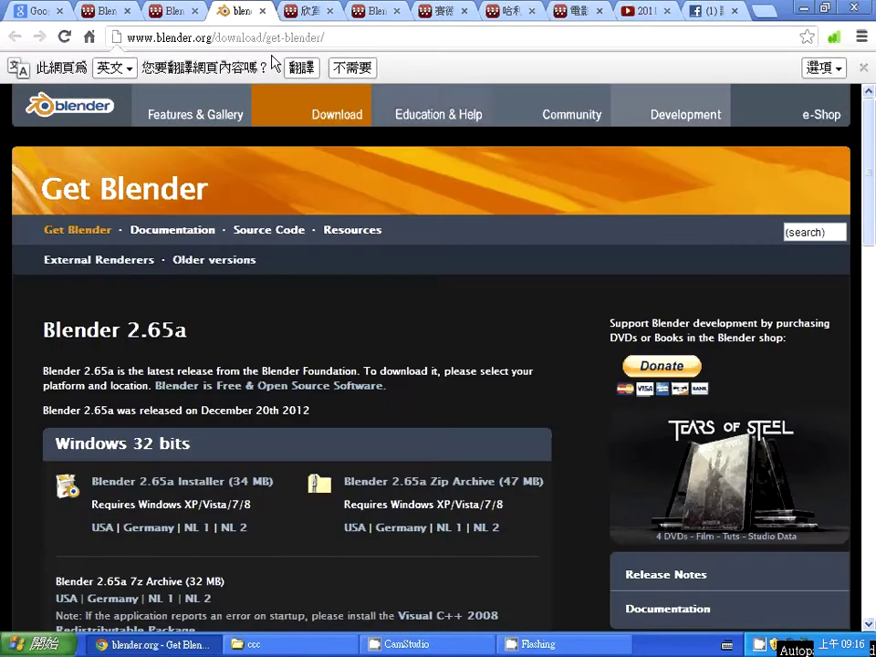
left_click(170, 13)
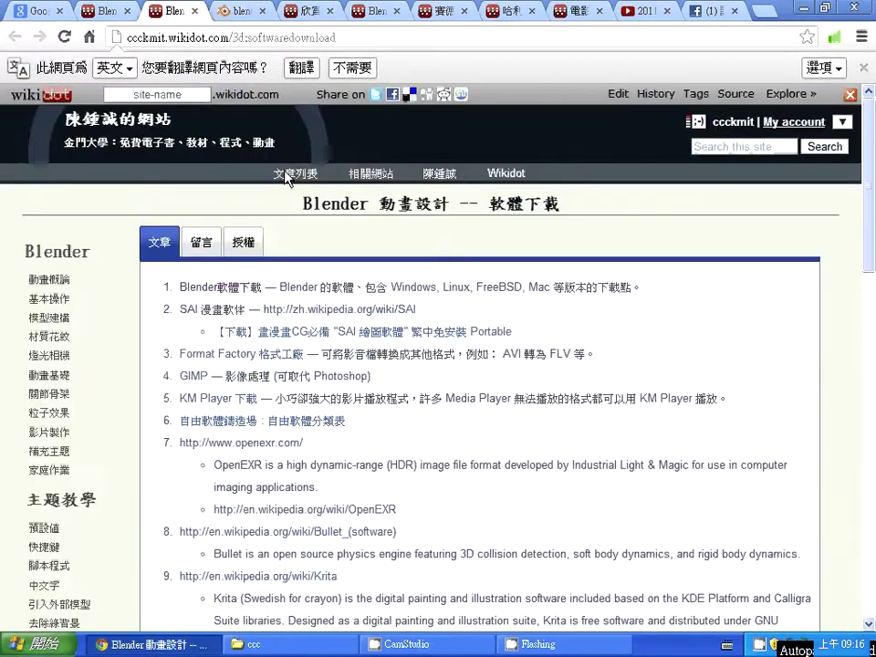
left_click(194, 12)
left_click(114, 12)
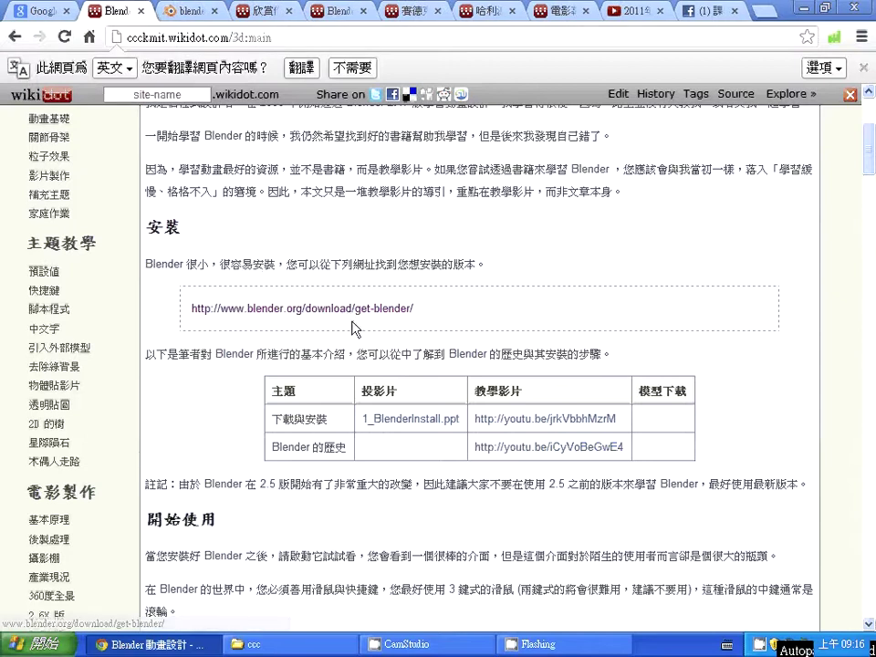
Start downloading the Blender 2.65a Windows installer from the Get Blender page
left_click(202, 18)
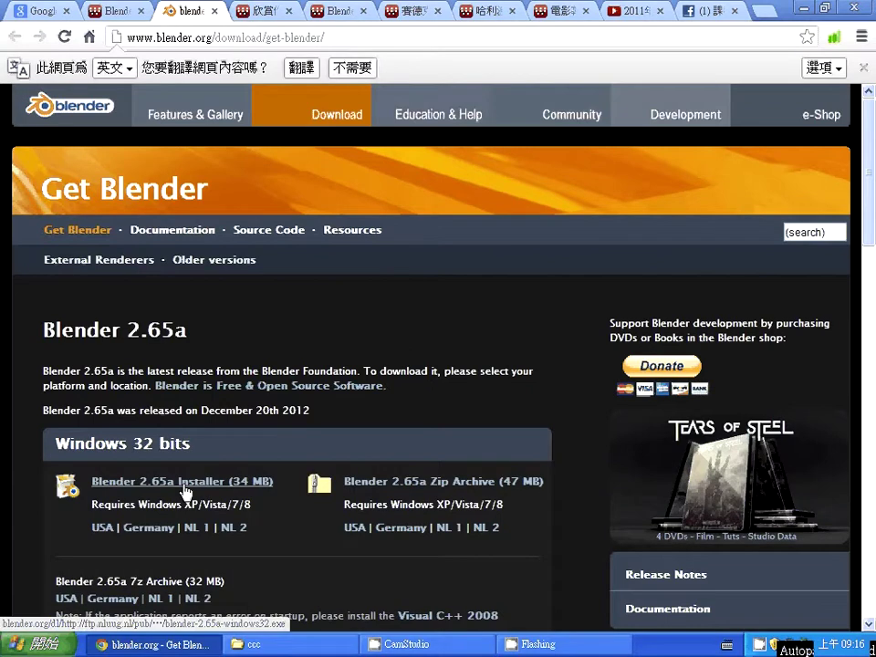
scroll(188, 493, "down", 1)
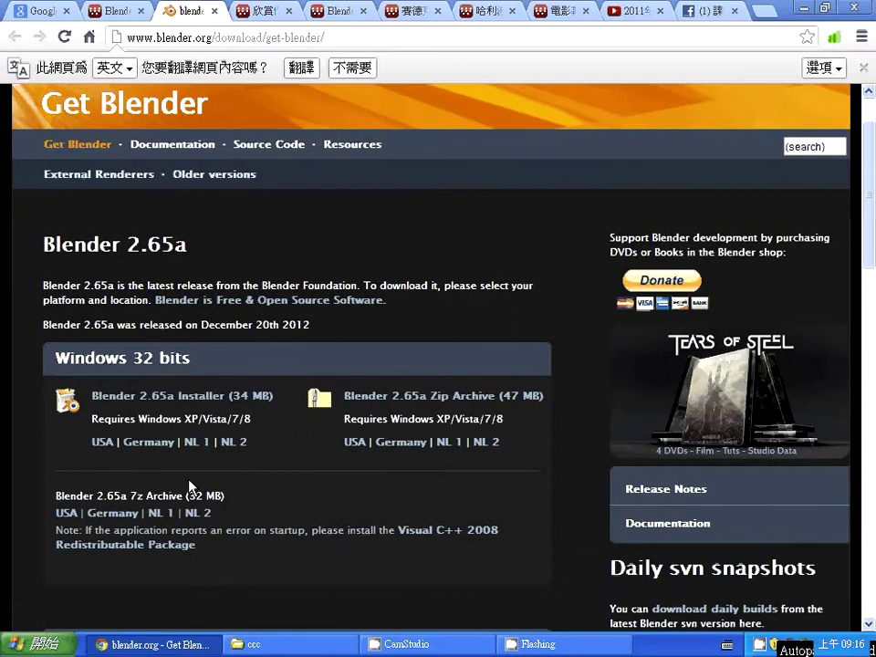
left_click(244, 397)
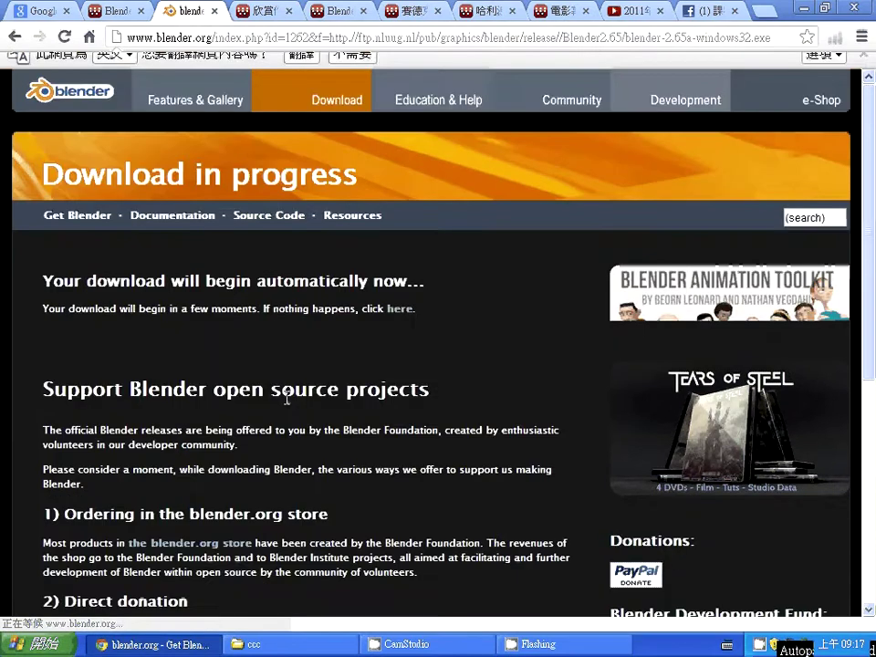
scroll(275, 402, "down", 3)
scroll(275, 399, "up", 3)
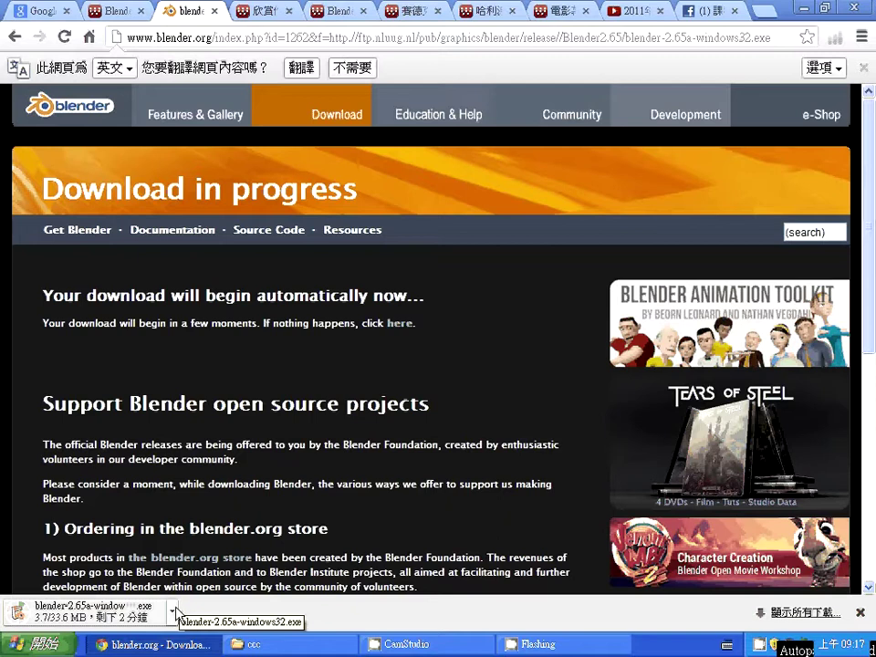
Cancel the download and select the saved blender-2.65a-windows32 installer in the ccc folder
left_click(172, 611)
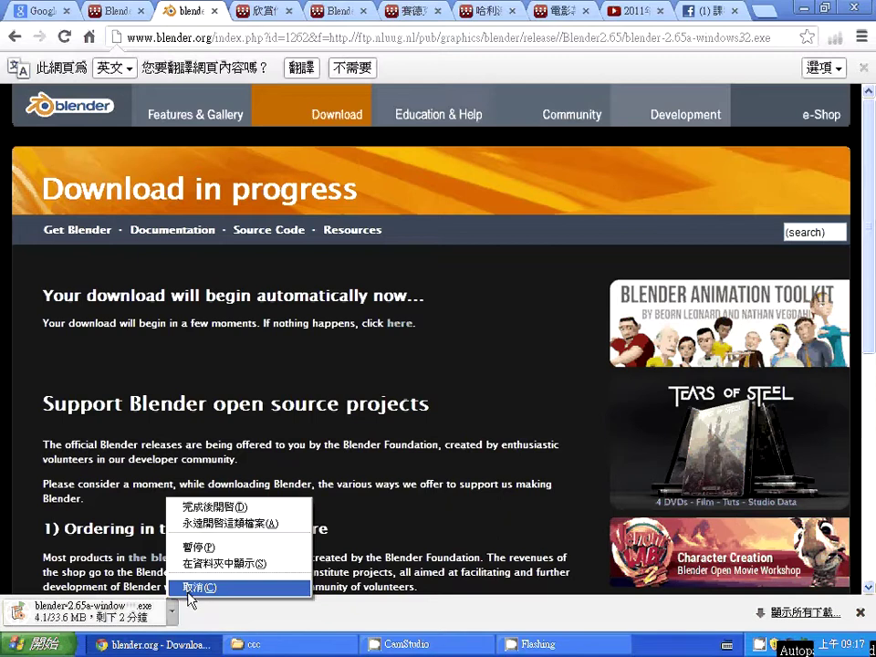
left_click(188, 590)
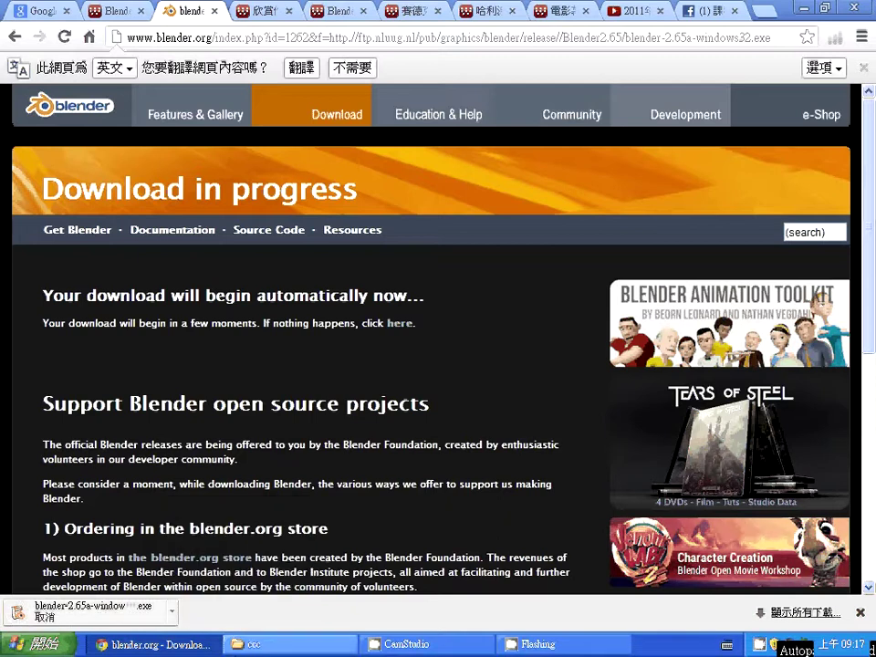
left_click(280, 648)
left_click(411, 319)
left_click(390, 302)
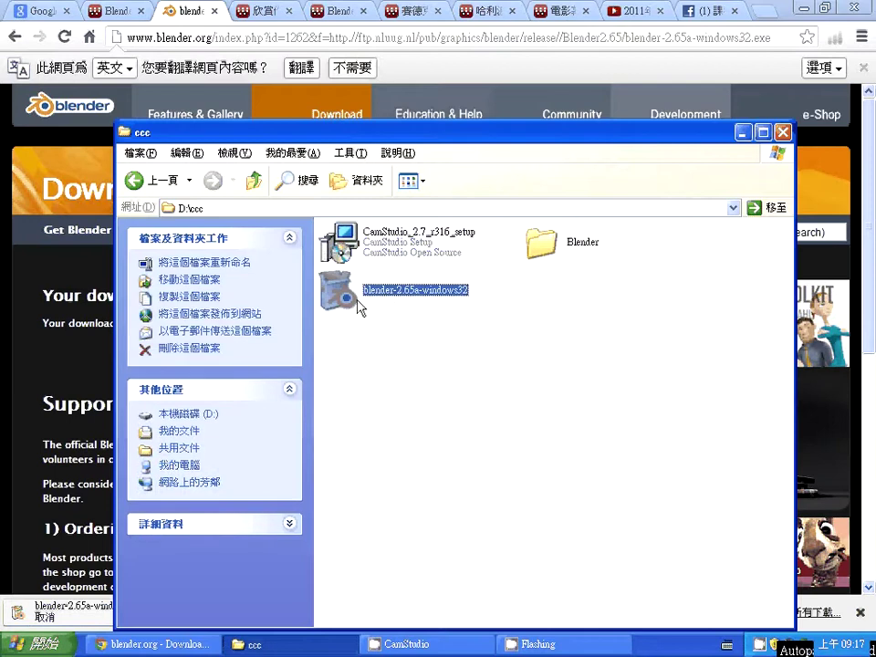
Run blender-2.65a-windows32 setup, accept the licence, keep defaults, and check destination C:\Program Files\Blender Foundation\Blender
double_click(365, 291)
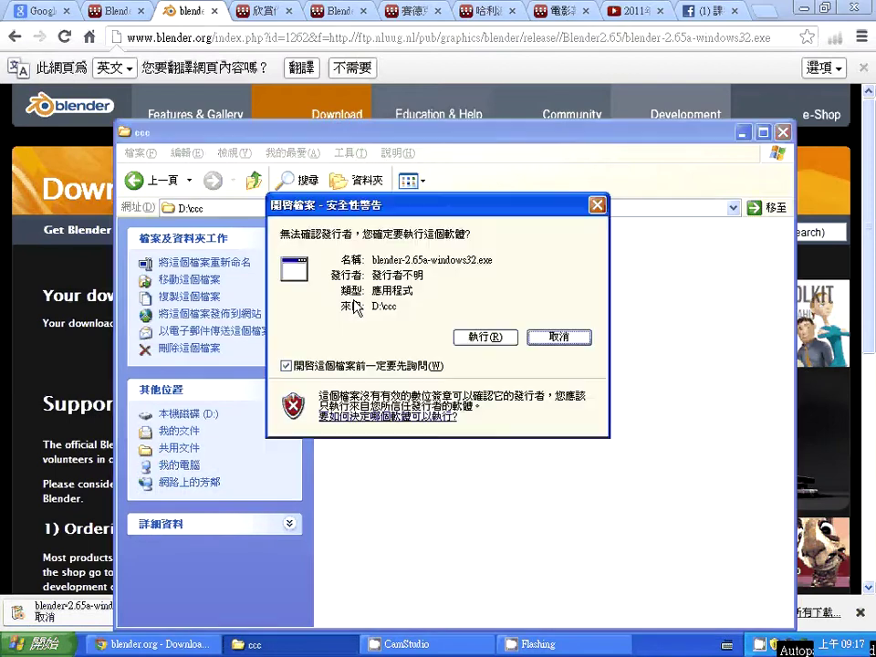
left_click(495, 341)
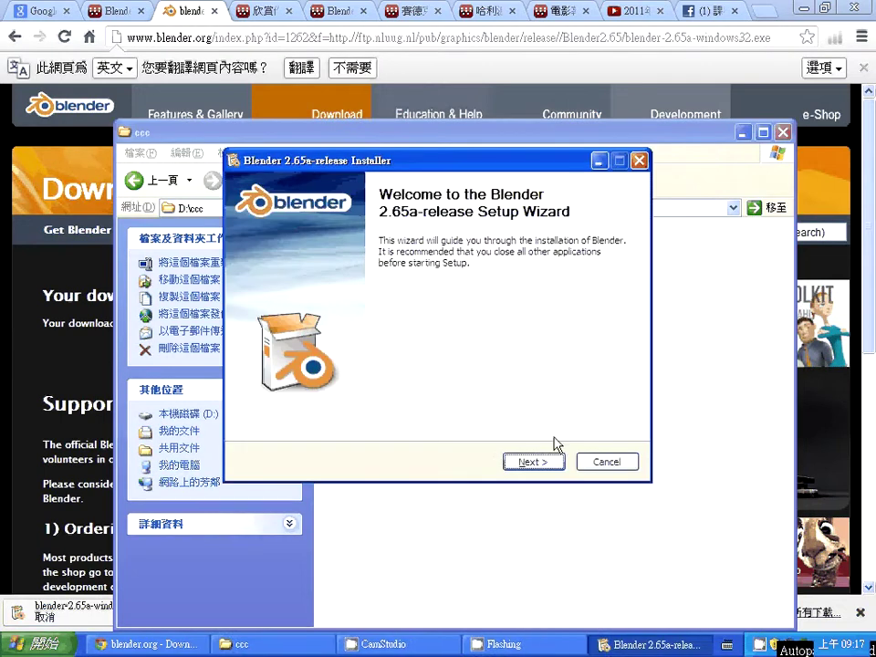
left_click(553, 467)
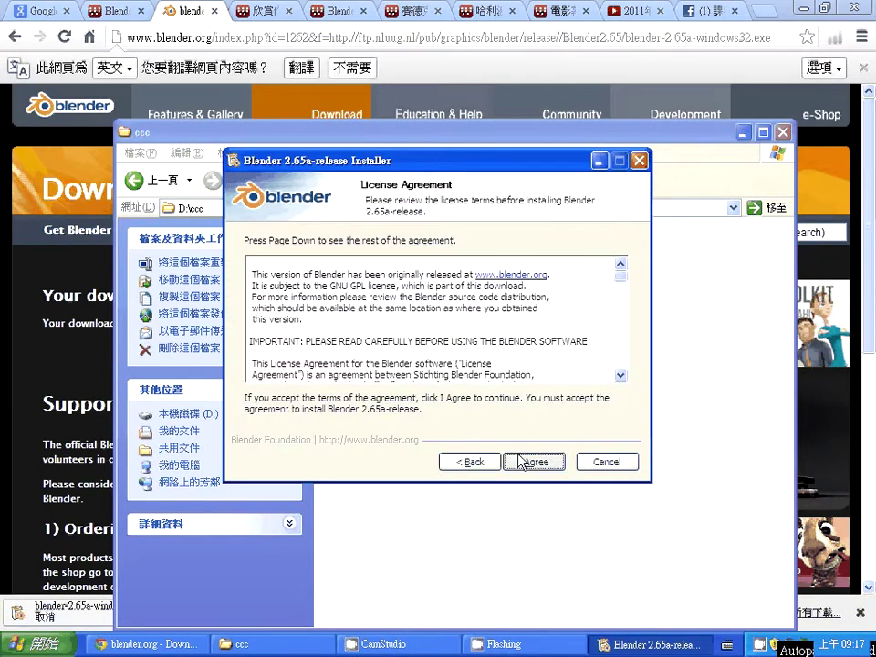
left_click(529, 463)
left_click(530, 464)
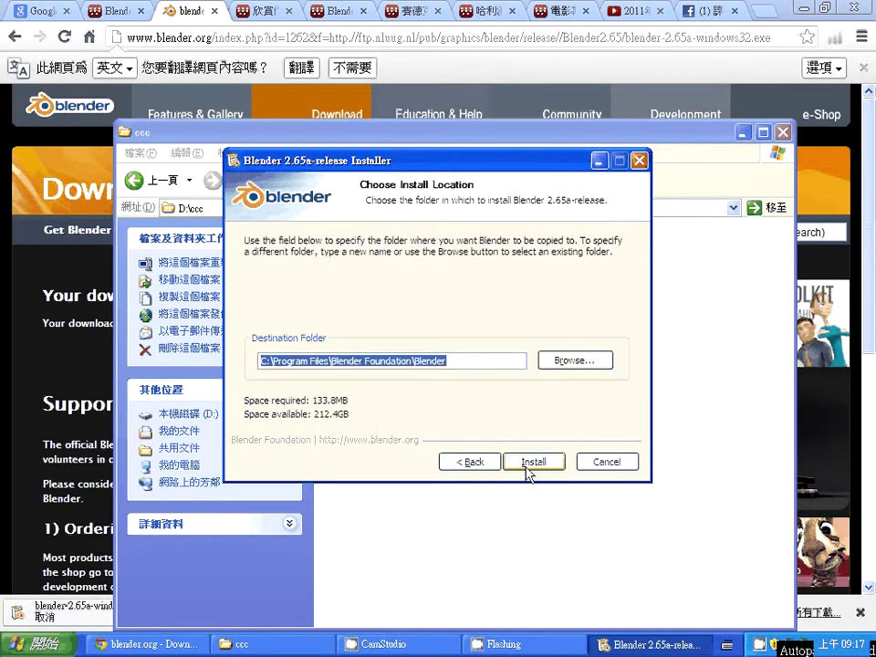
left_click(469, 360)
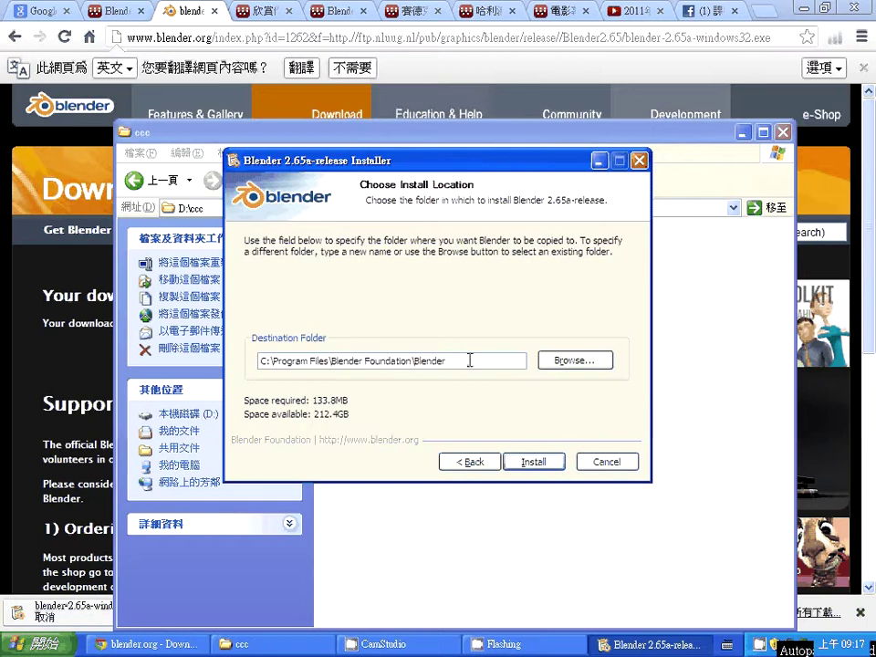
Install Blender 2.65a to the default folder and finish with Run Blender checked
left_click(533, 465)
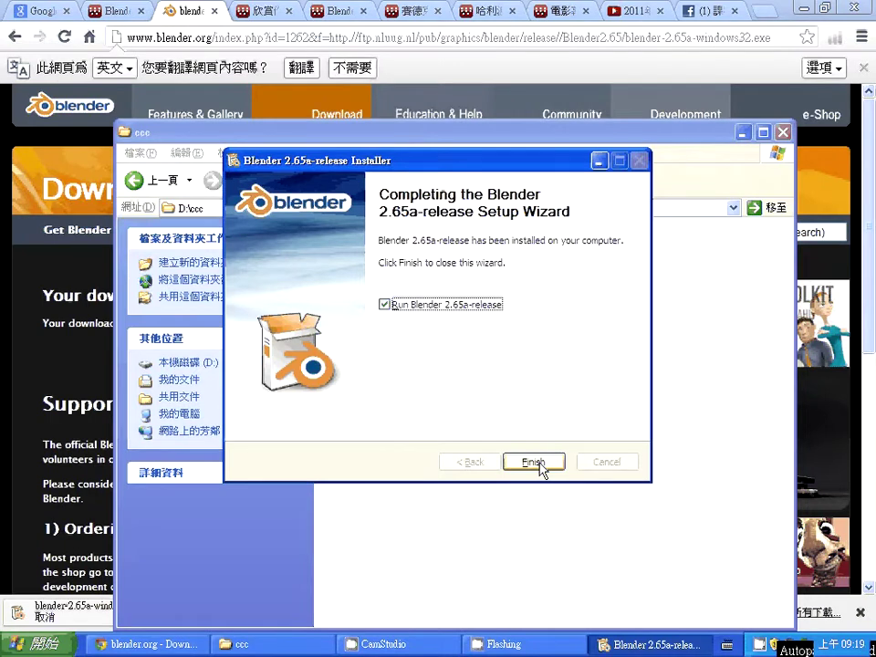
left_click(534, 463)
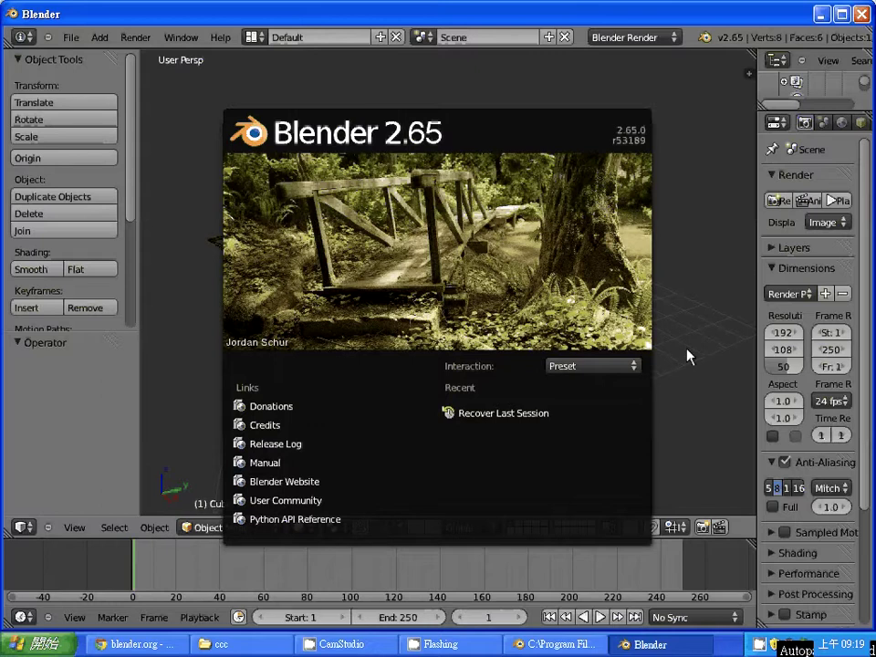
Close the Blender 2.65 splash screen by clicking in the 3D viewport
left_click(689, 356)
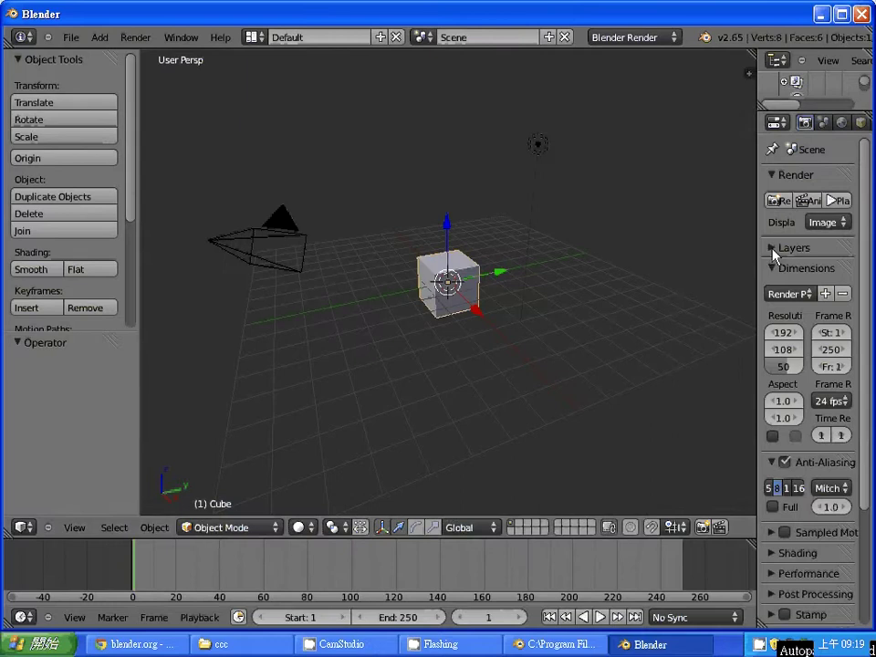
Widen the Properties editor, then right-click to select the camera, lamp and cube in turn
left_click_drag(757, 244, 688, 259)
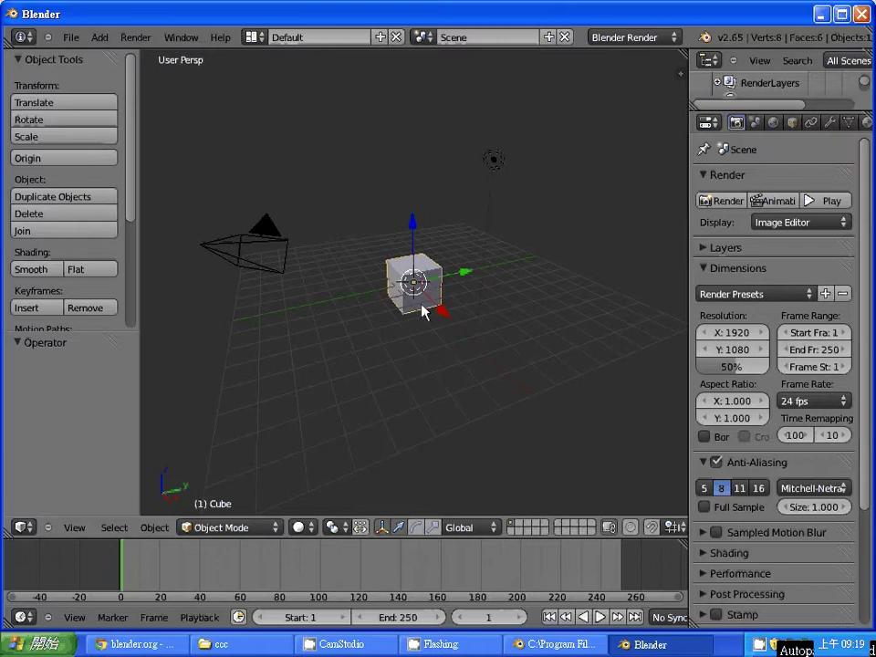
right_click(230, 259)
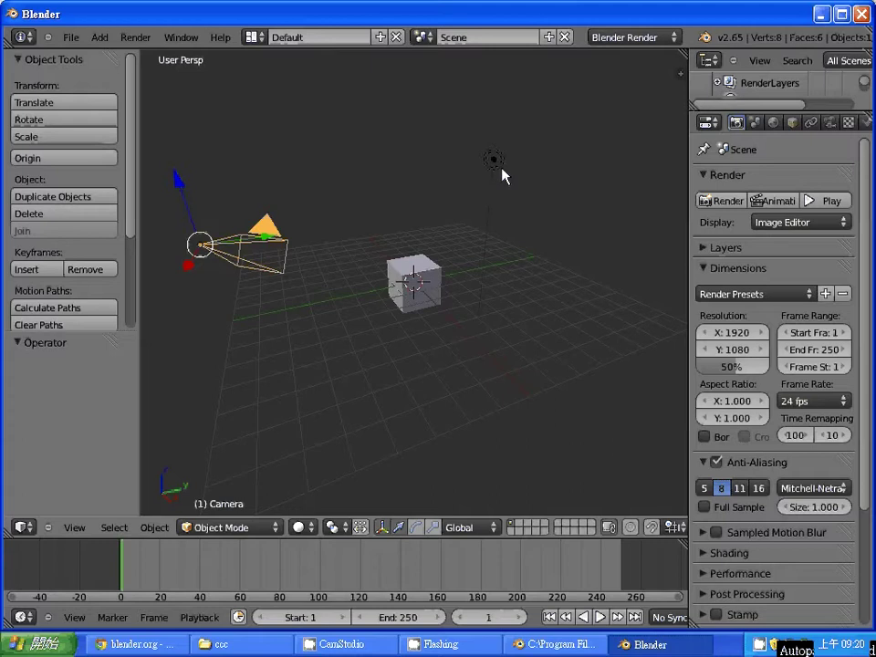
right_click(501, 169)
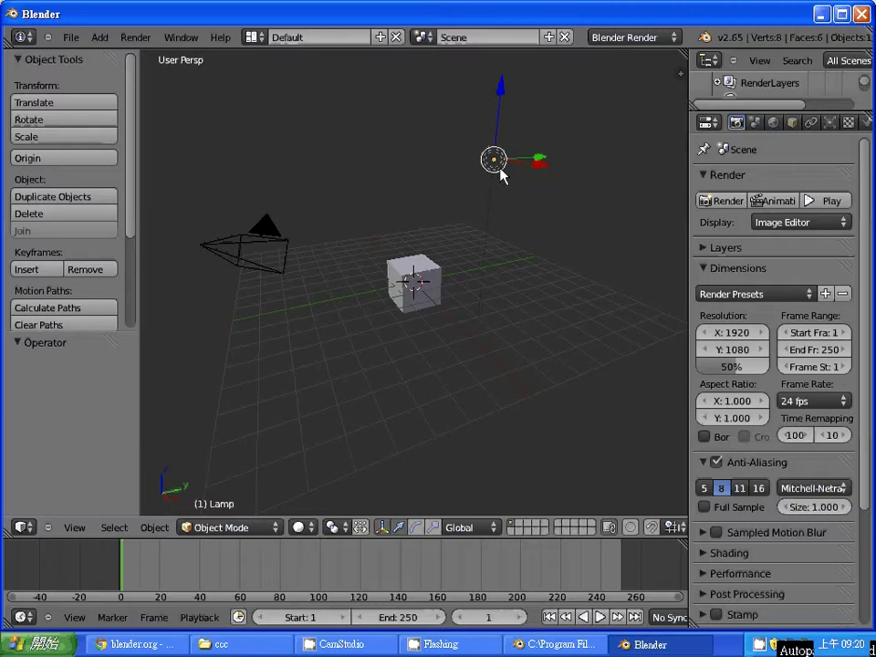
right_click(424, 287)
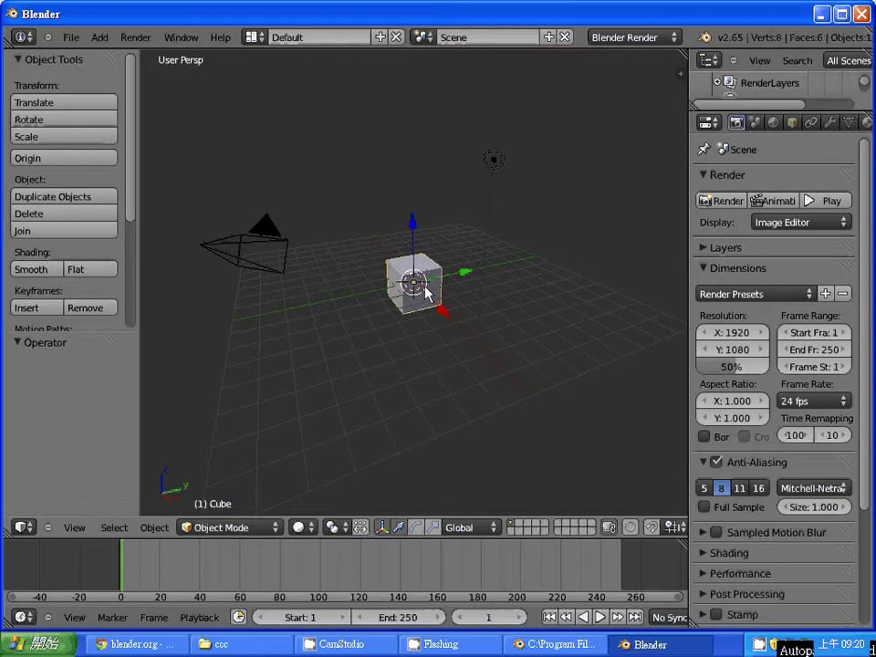
Browse the File, Add and Help menus, then set the 3D cursor left of the camera
left_click(64, 40)
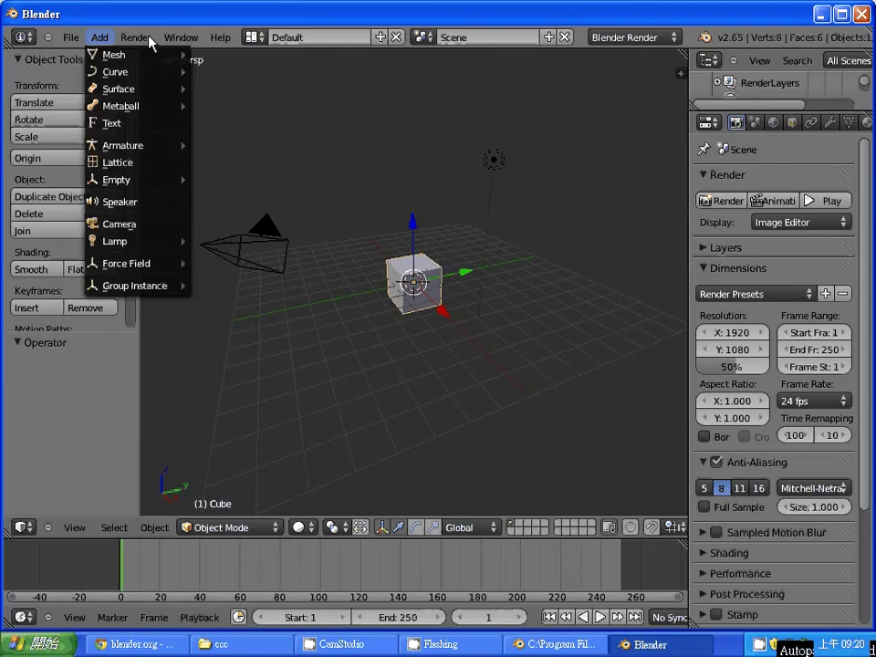
left_click(211, 39)
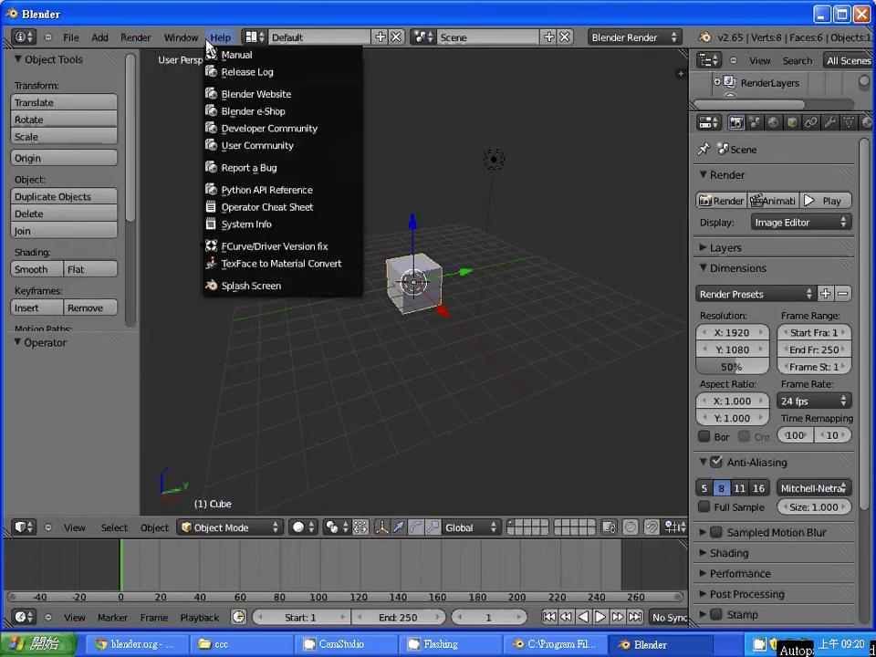
left_click(165, 128)
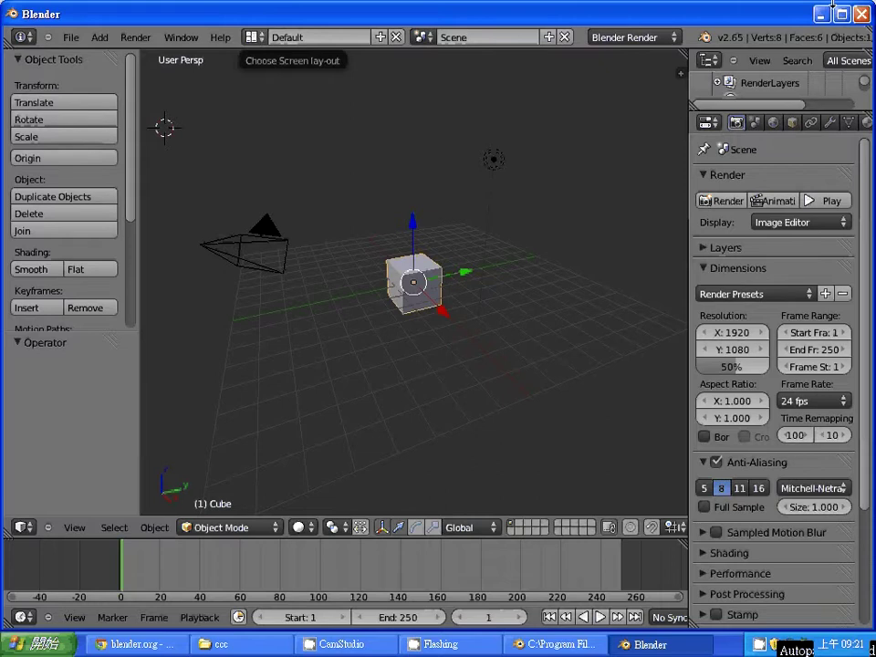
Enlarge the Outliner and move the 3D cursor onto the grid right of the cube
left_click_drag(829, 111, 841, 313)
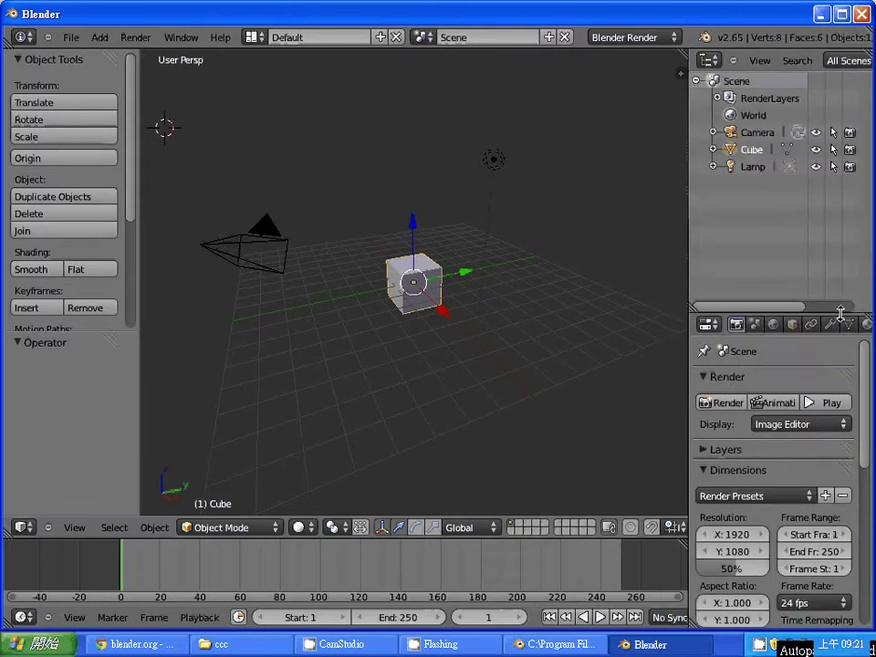
left_click(548, 332)
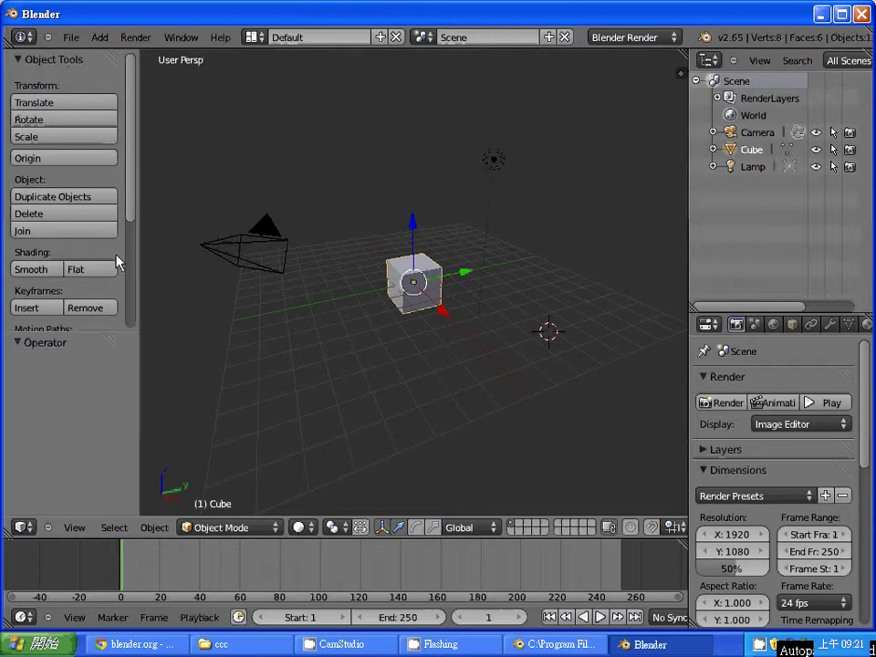
mouse_move(131, 211)
left_mouse_down()
mouse_move(150, 318)
mouse_move(137, 170)
left_mouse_up()
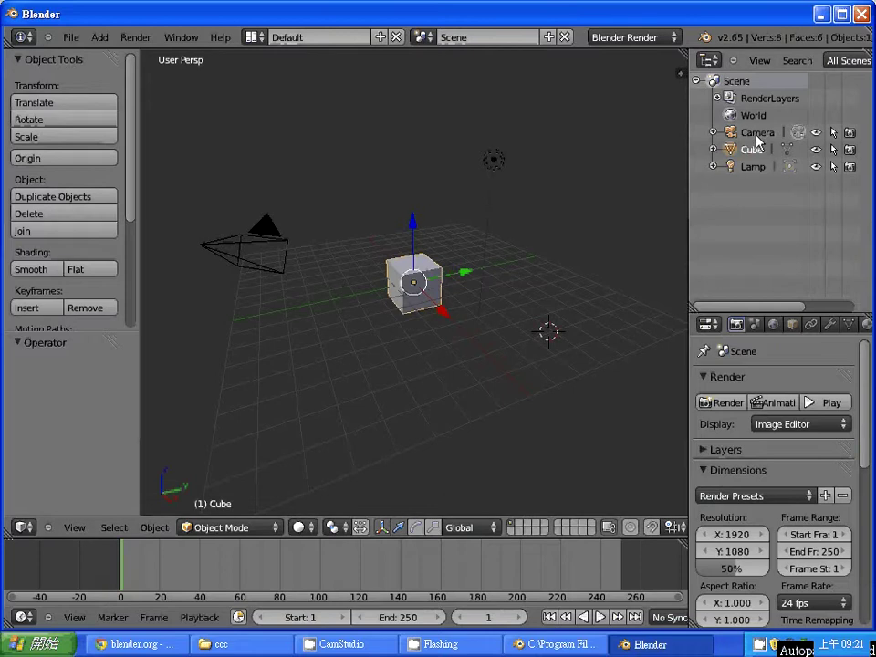
Select Camera, Cube and Lamp in turn from the Outliner list
left_click(756, 136)
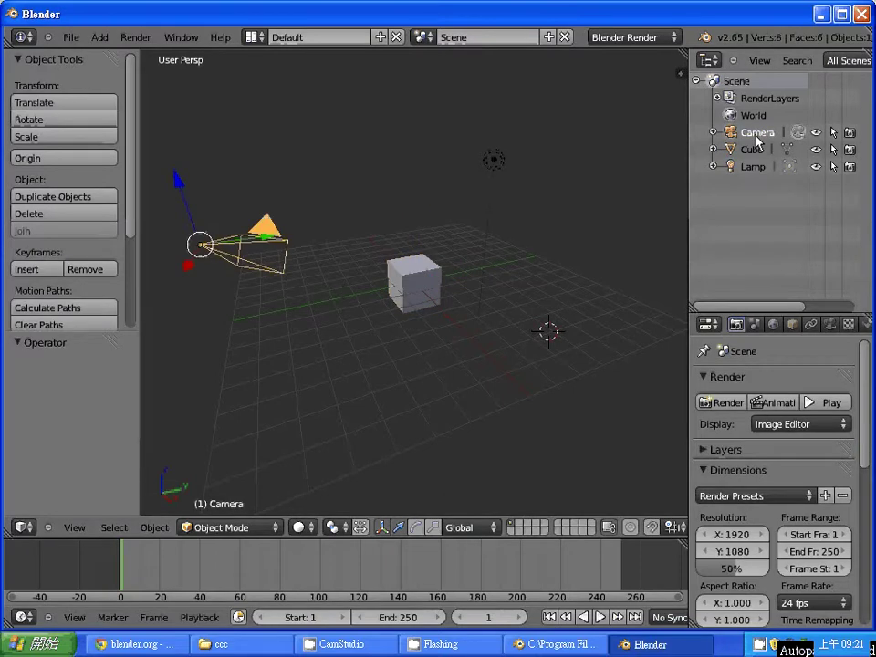
left_click(752, 150)
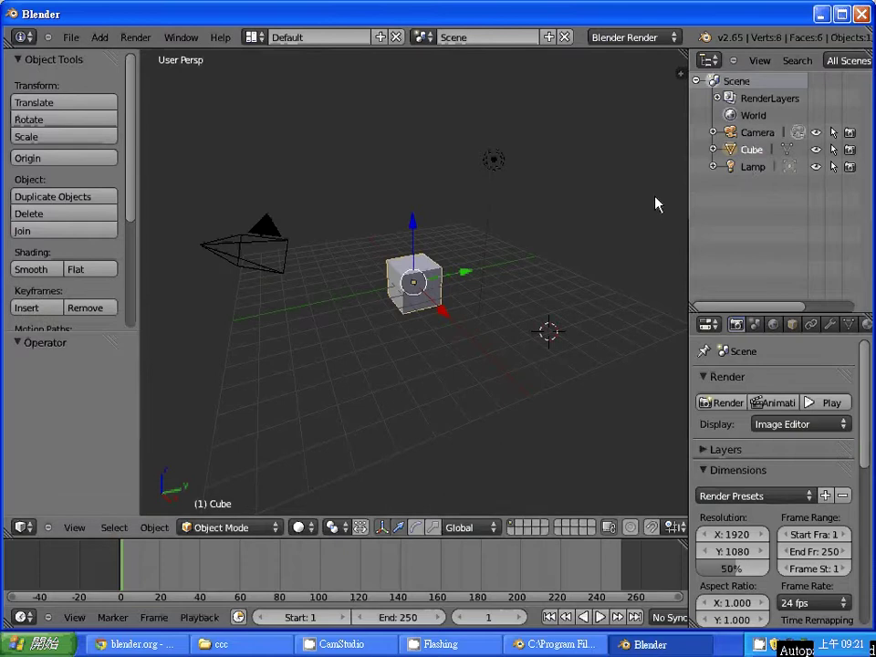
left_click(746, 166)
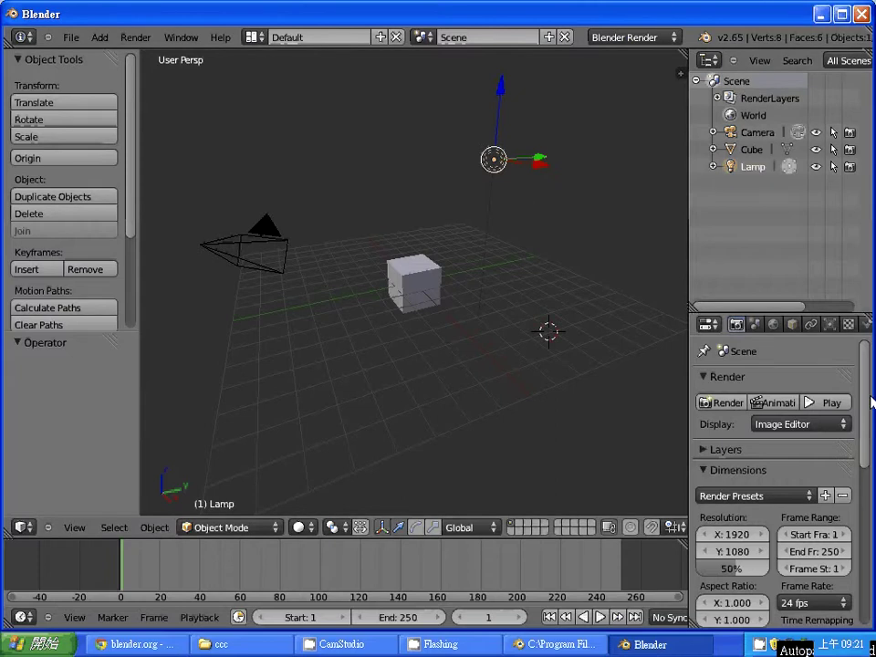
Resize the outliner and Properties panes so the Properties editor has more room
mouse_move(872, 402)
left_mouse_down()
mouse_move(869, 460)
mouse_move(863, 371)
left_mouse_up()
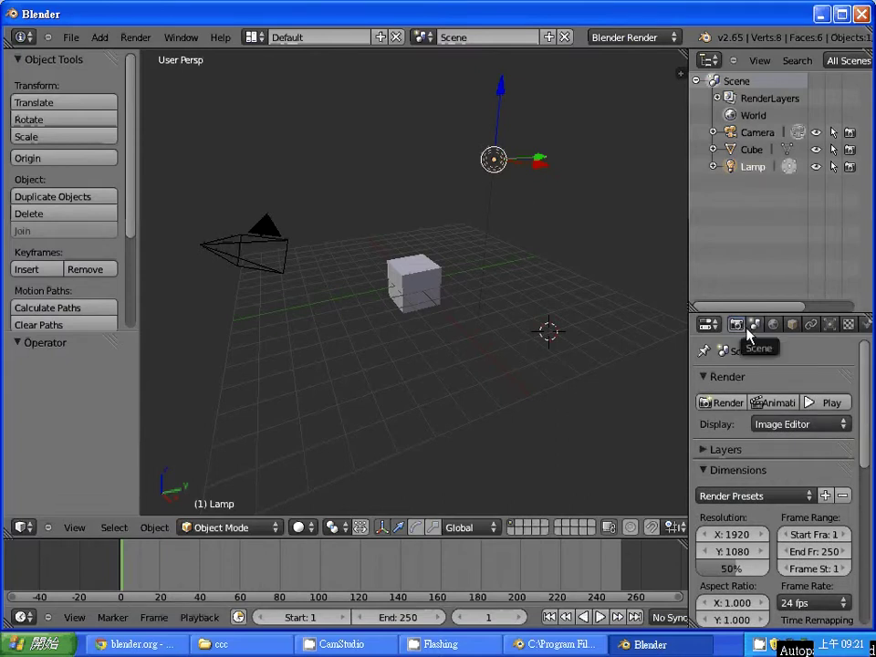
mouse_move(688, 344)
left_mouse_down()
mouse_move(648, 345)
mouse_move(642, 331)
left_mouse_up()
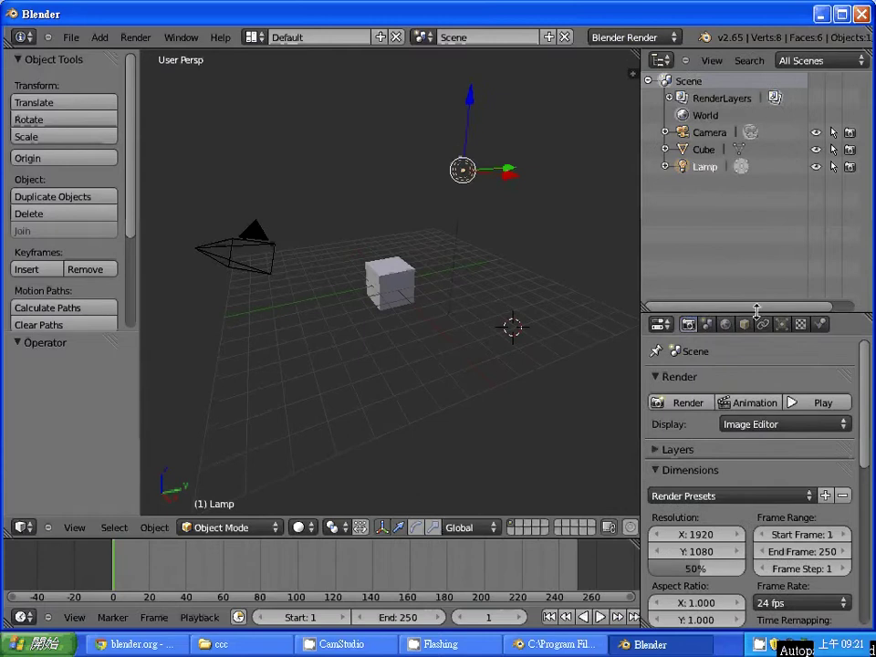
left_click_drag(756, 312, 760, 172)
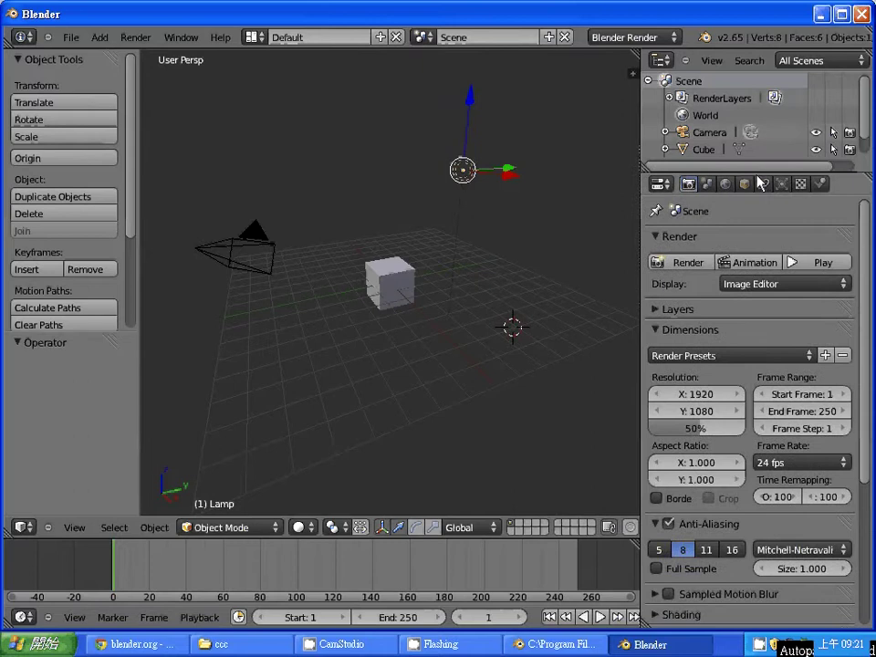
Browse the Scene, World, Object, Constraints, Lamp, Texture and Physics tabs, ending on the Lamp's Object transforms
left_click(710, 185)
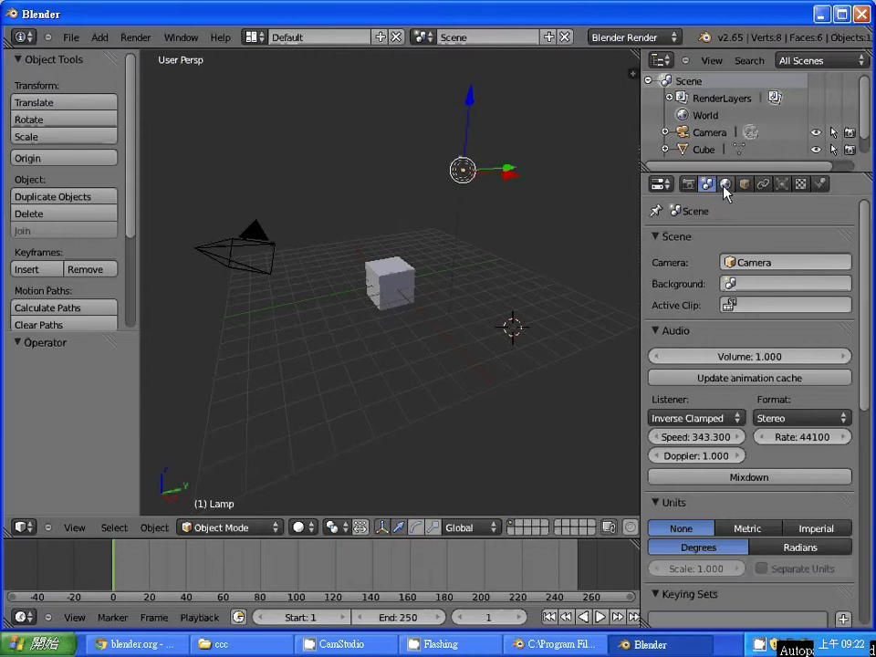
left_click(725, 184)
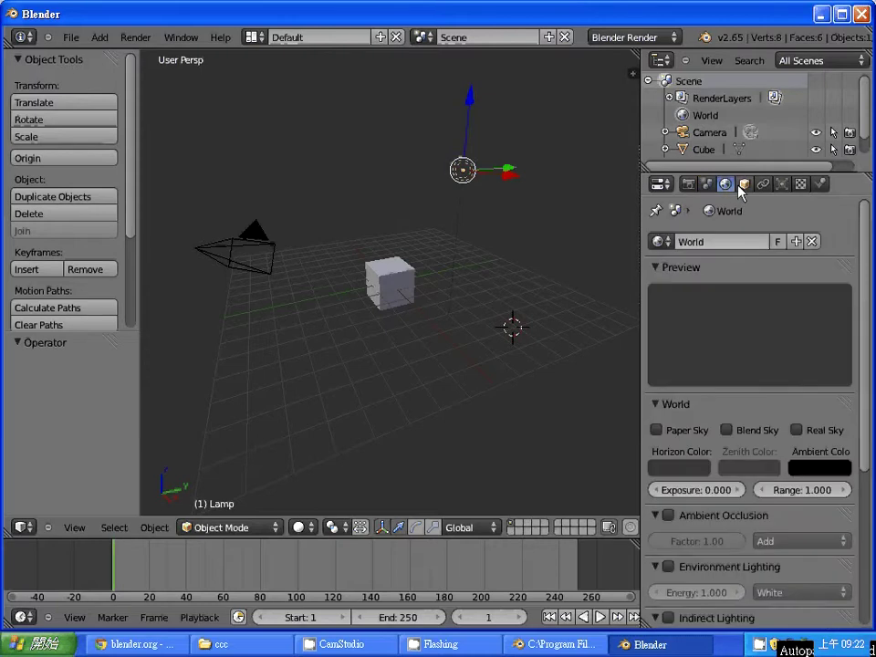
left_click(745, 184)
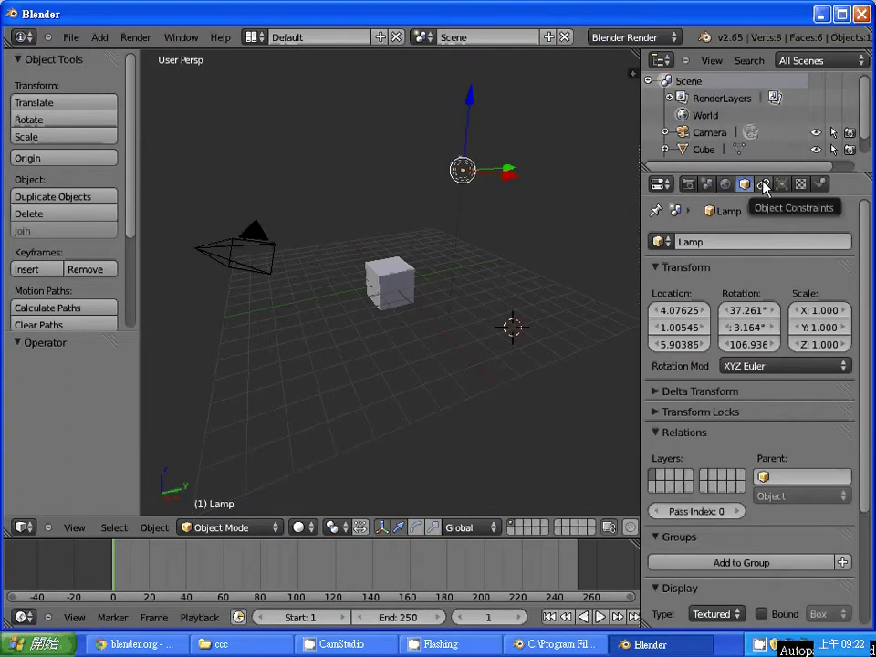
left_click(765, 186)
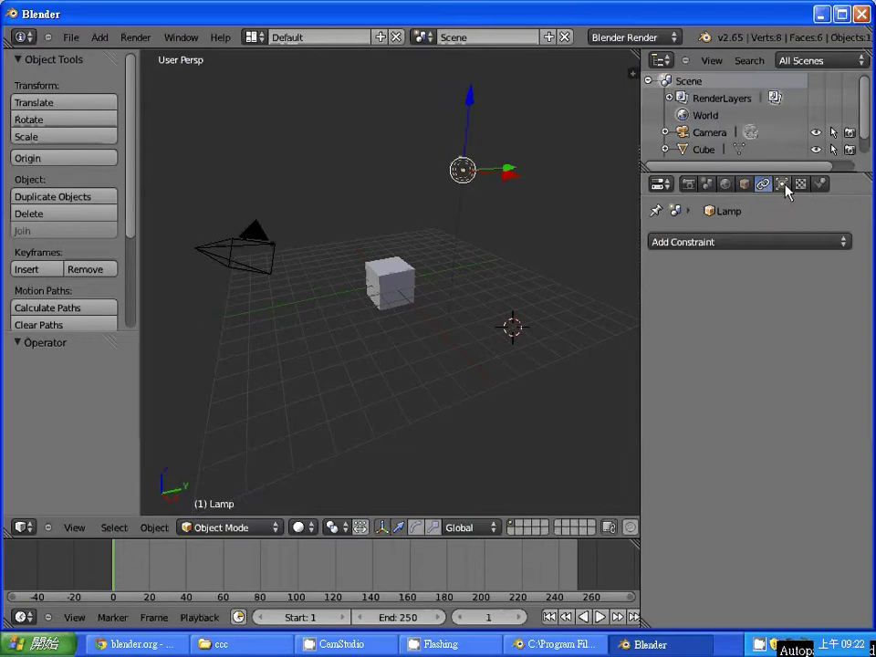
left_click(784, 185)
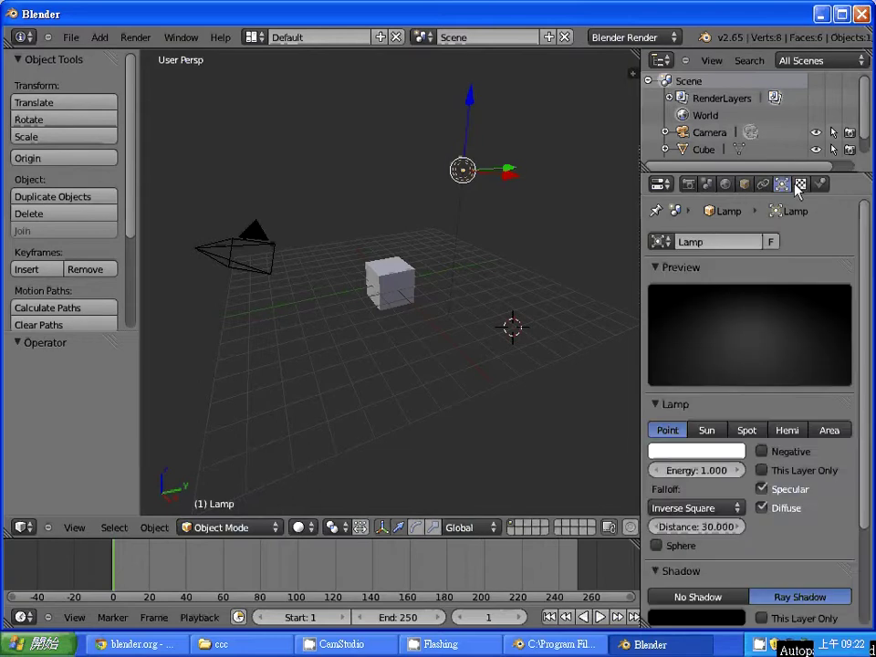
left_click(799, 185)
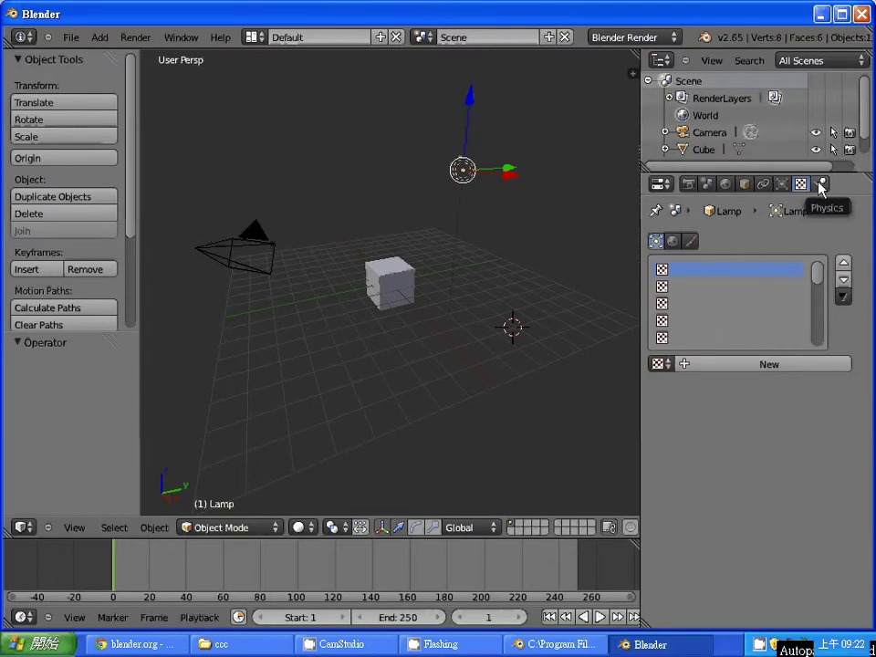
left_click(821, 185)
left_click(800, 185)
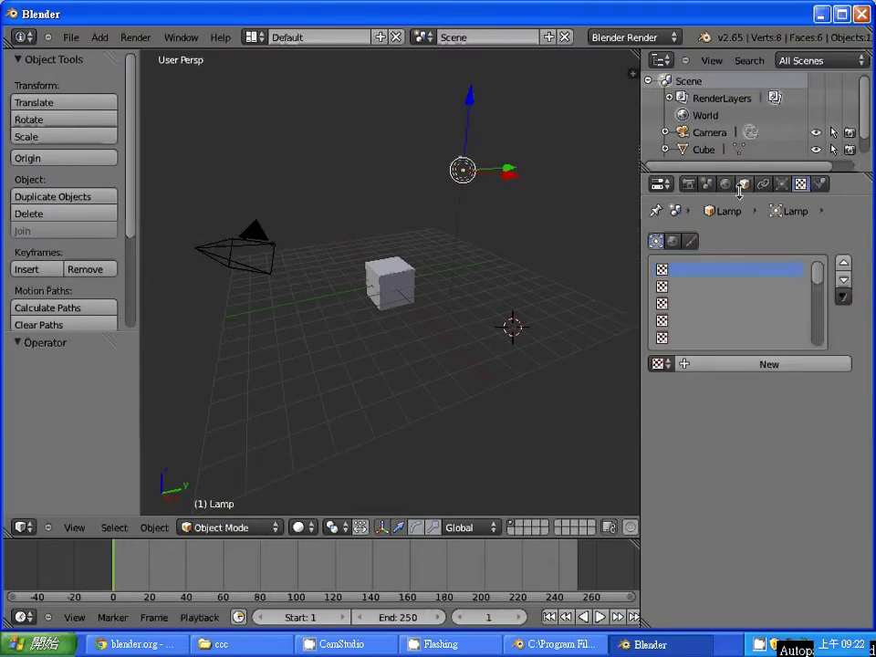
left_click(744, 184)
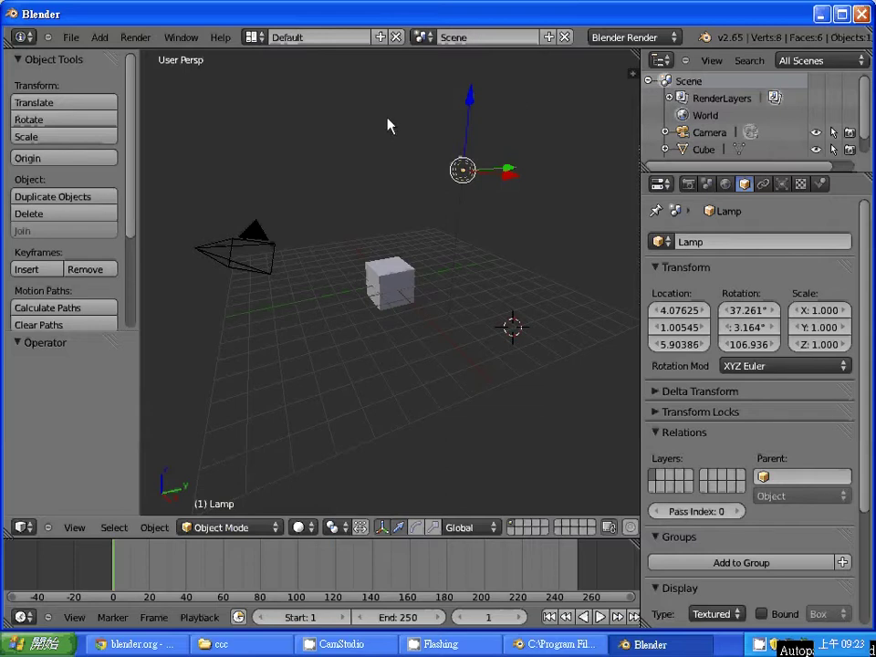
Orbit the view twice, then place the 3D cursor in empty space high in the upper left
middle_click_drag(387, 122, 391, 157)
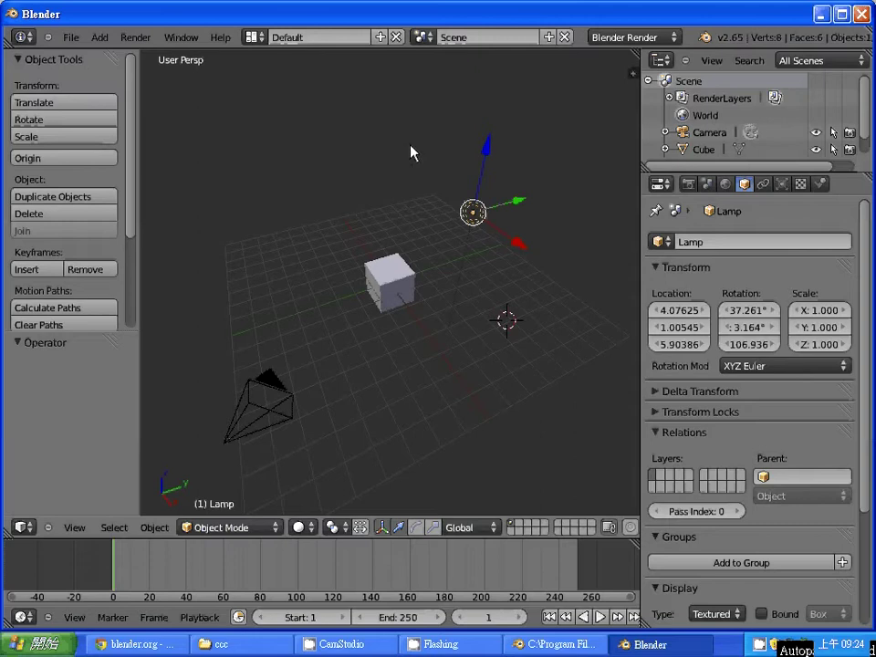
mouse_move(416, 239)
middle_mouse_down()
mouse_move(411, 217)
mouse_move(427, 222)
middle_mouse_up()
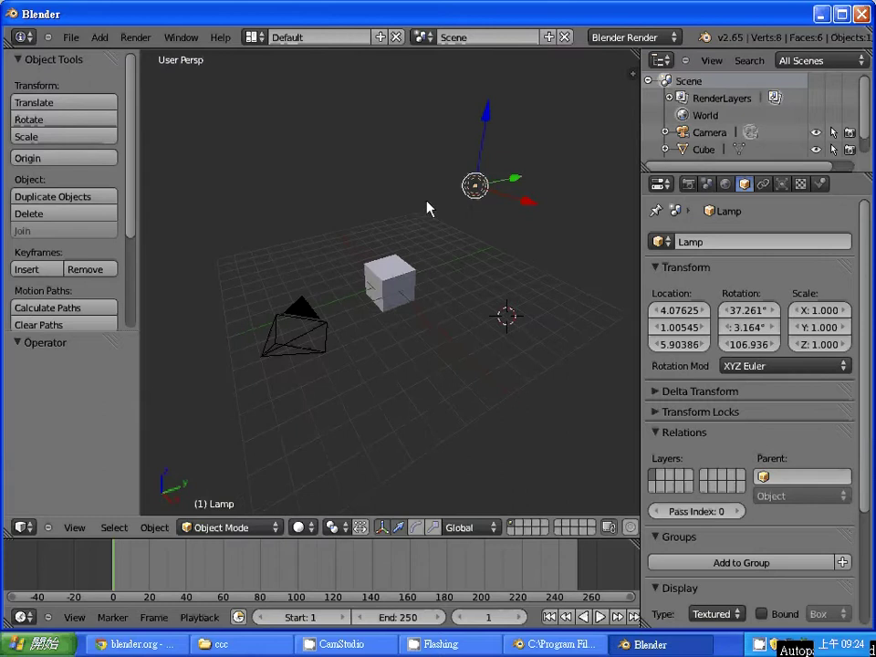
left_click(307, 98)
scroll(322, 191, "down", 1)
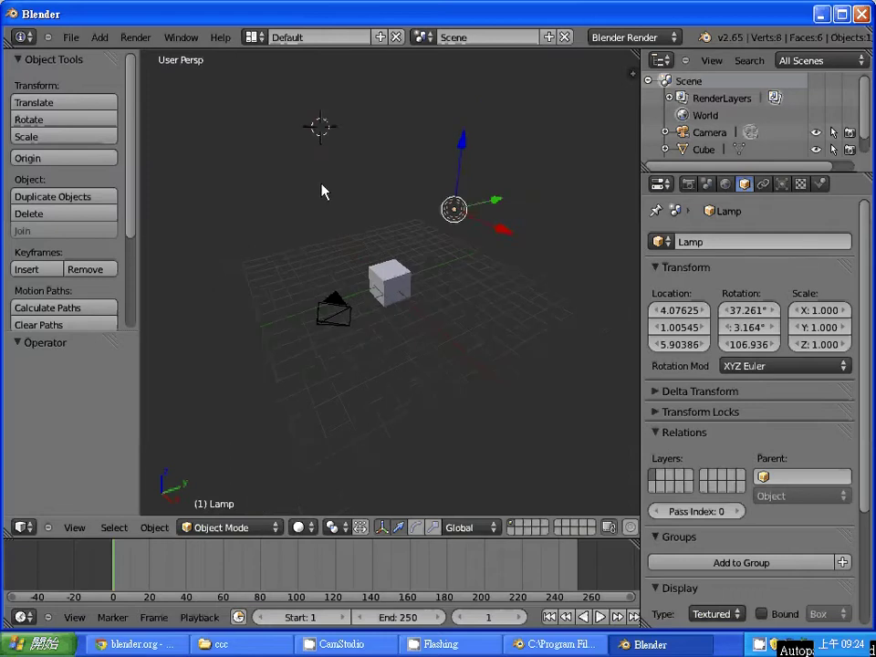
scroll(321, 192, "up", 2)
scroll(322, 191, "up", 1)
scroll(322, 192, "down", 2)
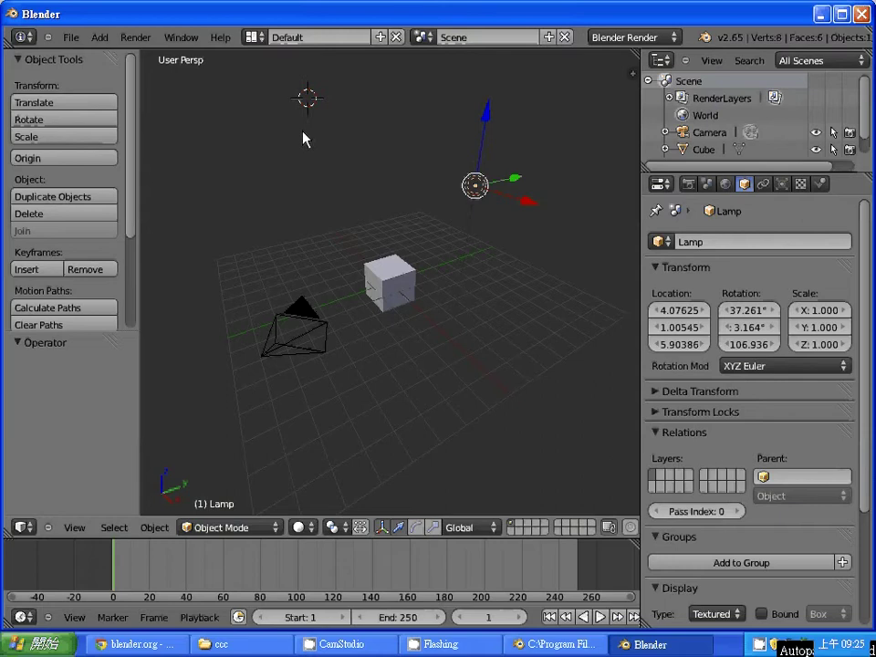
scroll(304, 137, "down", 3)
scroll(303, 140, "down", 2)
scroll(303, 141, "down", 2)
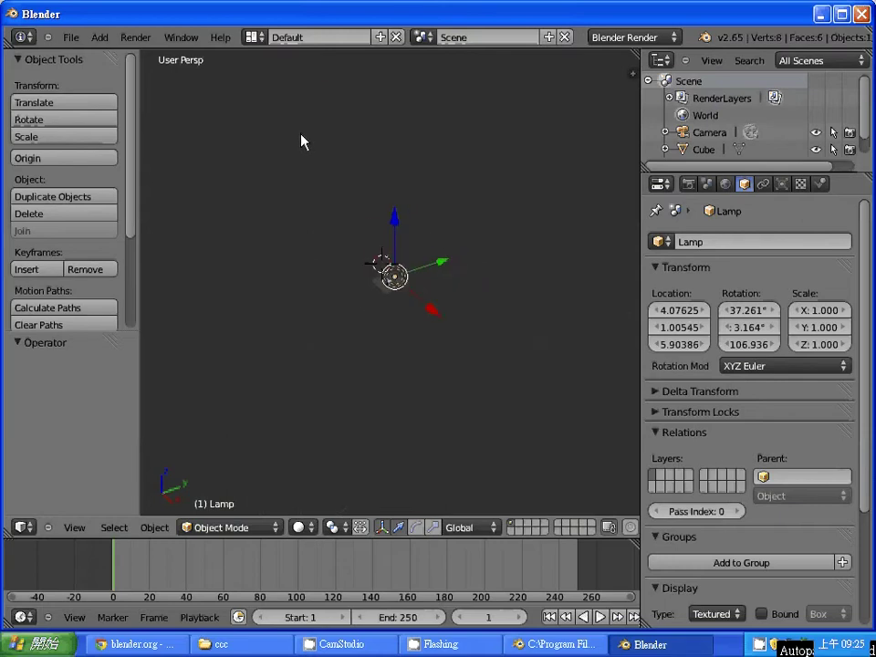
scroll(303, 141, "up", 1)
scroll(304, 142, "up", 2)
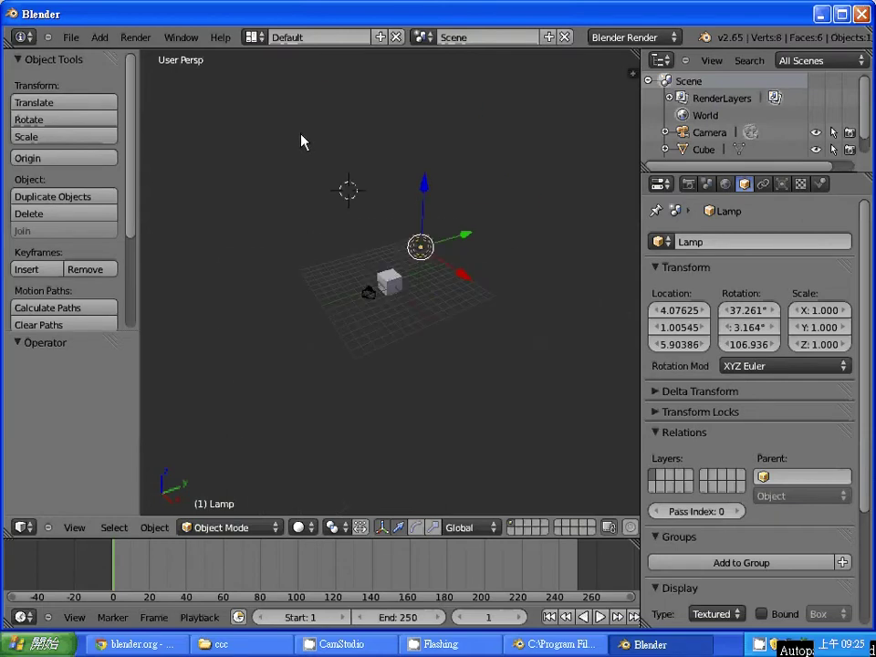
scroll(304, 143, "up", 2)
scroll(478, 332, "down", 5)
scroll(477, 333, "up", 3)
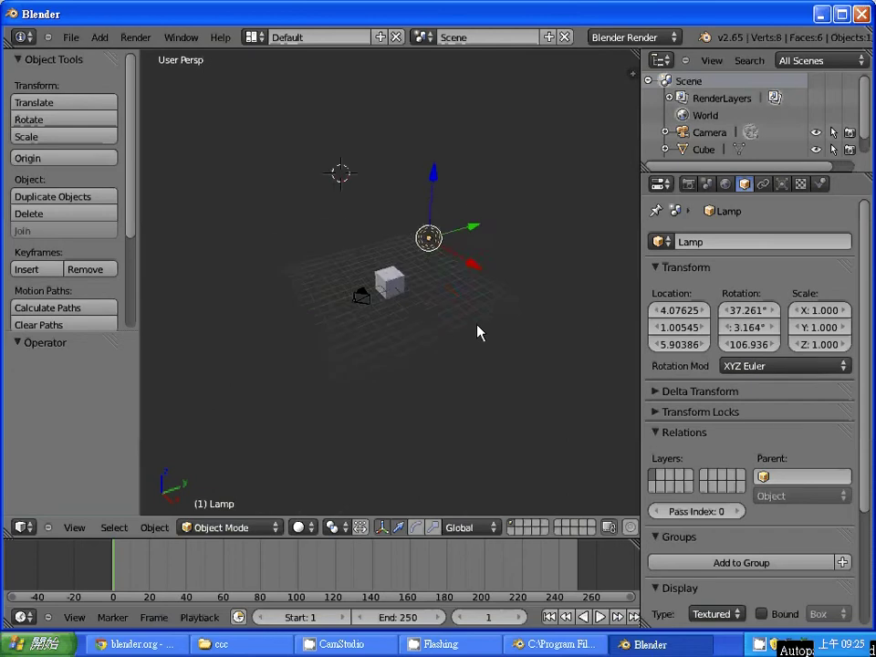
scroll(478, 332, "up", 4)
scroll(477, 333, "down", 3)
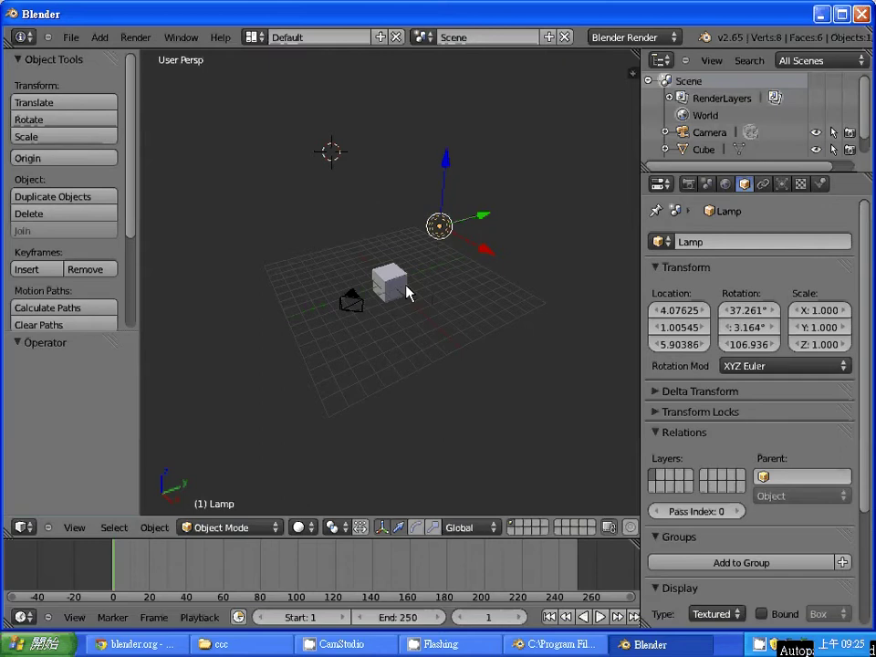
scroll(406, 292, "up", 5)
scroll(406, 292, "down", 5)
scroll(406, 292, "down", 1)
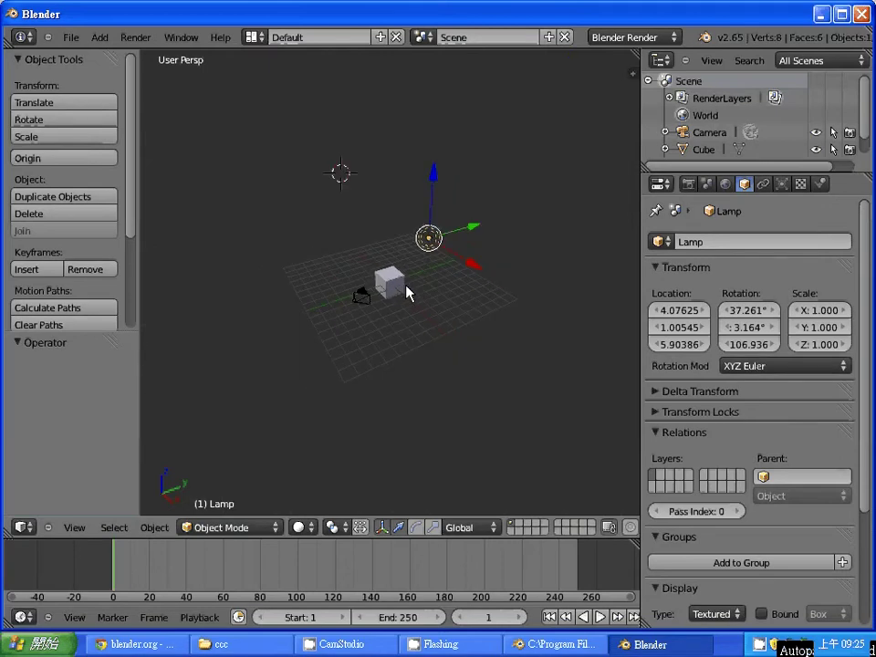
scroll(406, 292, "up", 4)
scroll(406, 292, "up", 3)
scroll(406, 292, "down", 3)
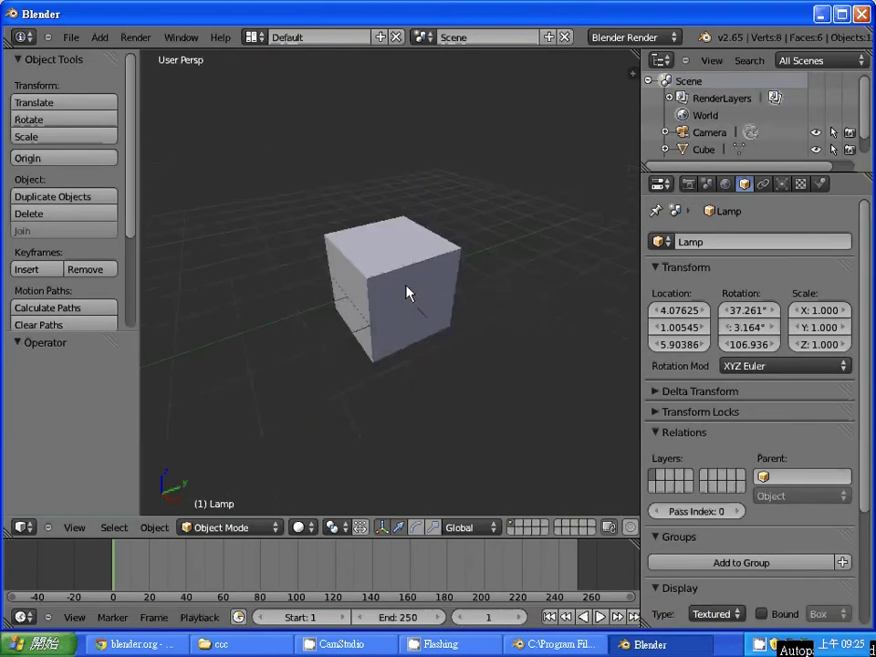
scroll(406, 292, "down", 2)
scroll(407, 292, "down", 4)
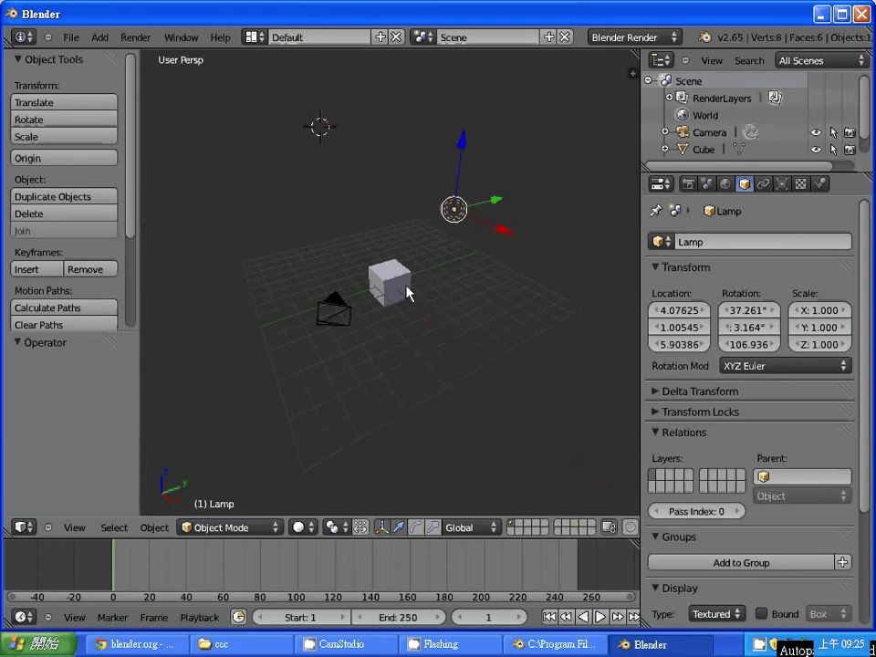
scroll(449, 274, "up", 1)
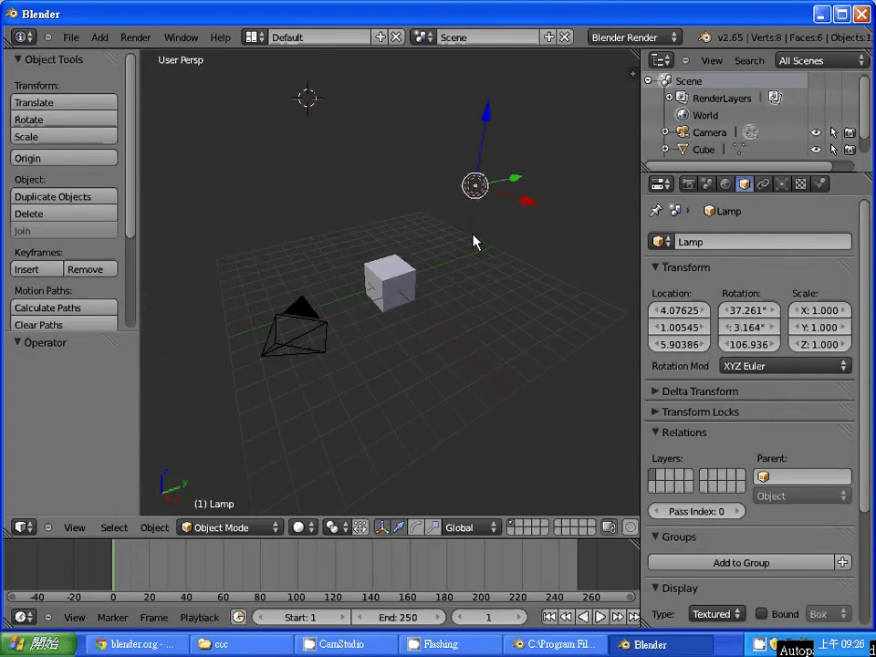
Raise the cube into the air, then move it back to about 0.02551, 0.09436, 0.03762
right_click(399, 282)
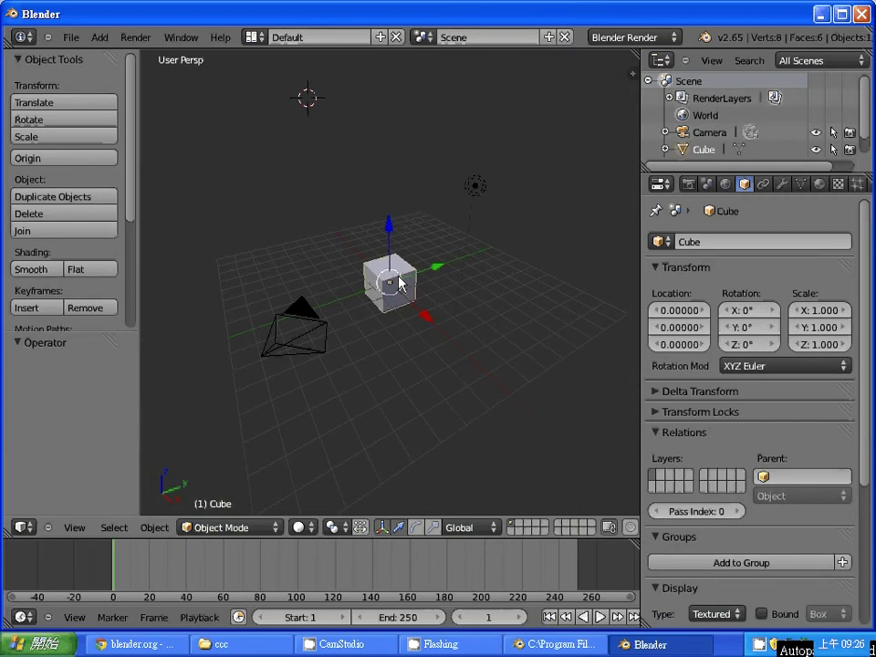
key("g")
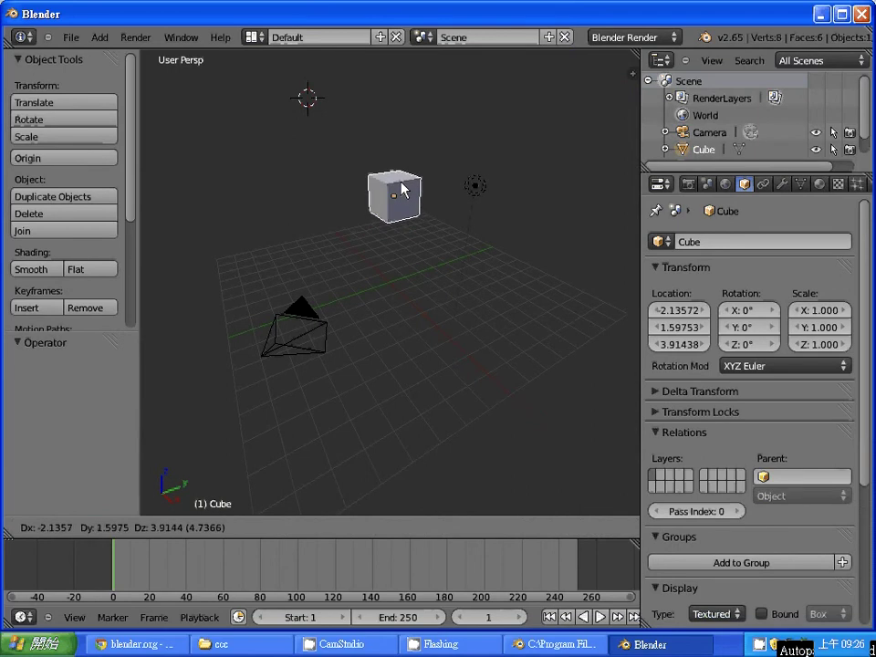
left_click(403, 190)
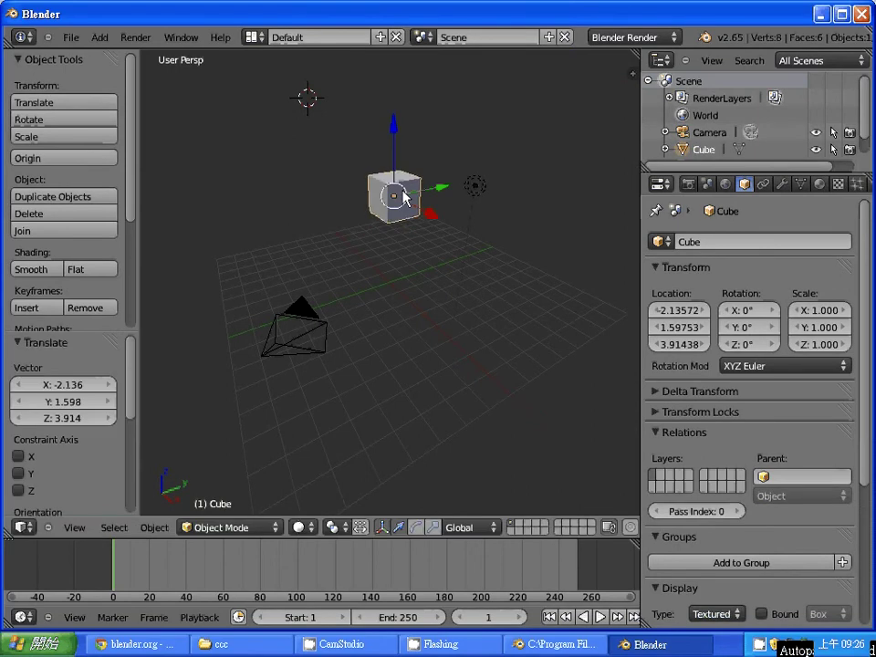
key("g")
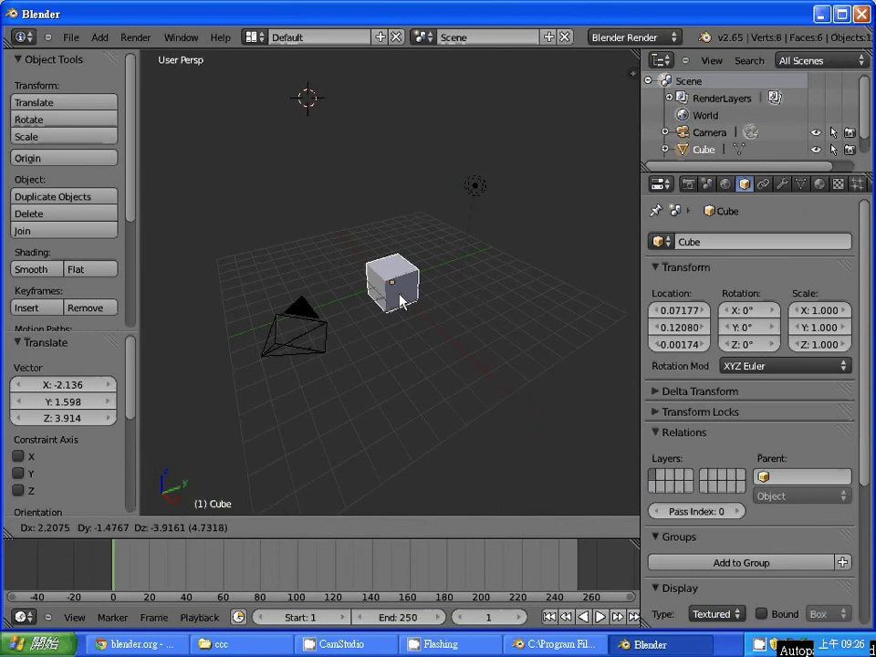
left_click(400, 301)
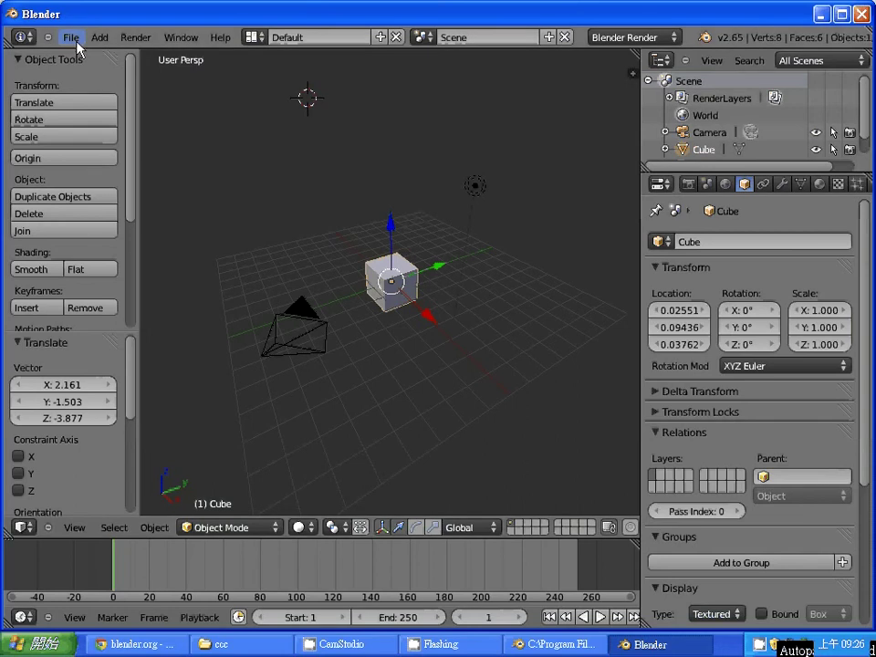
Minimize Blender and its console, then select blender-2.65a-windows32 in the D:\ccc folder
left_click(823, 16)
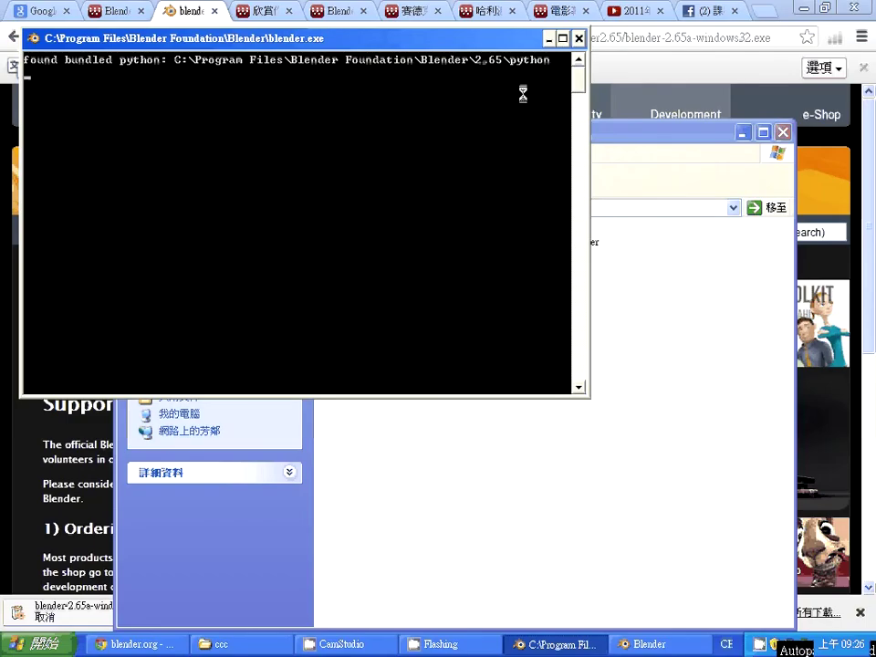
left_click(549, 39)
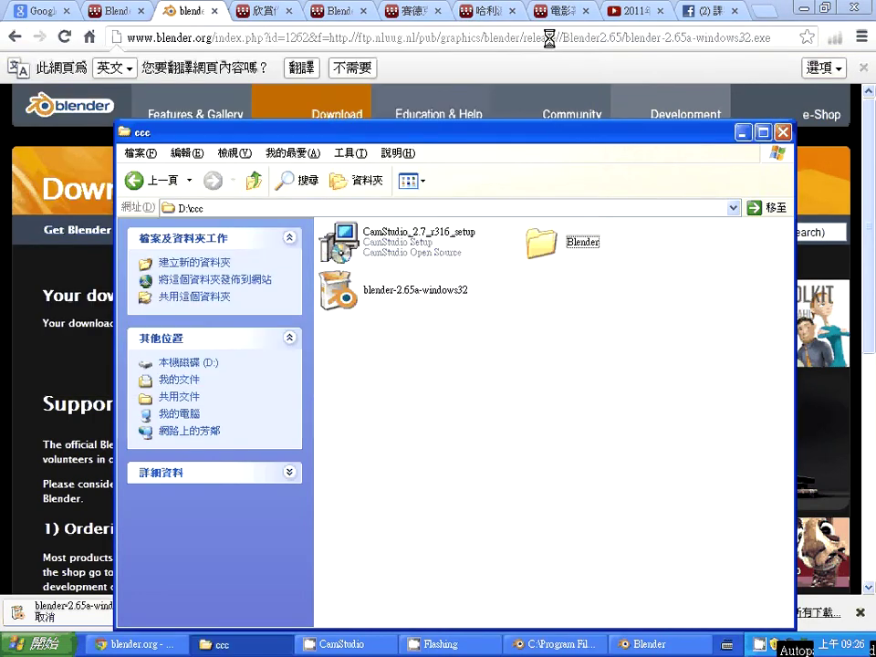
left_click(456, 292)
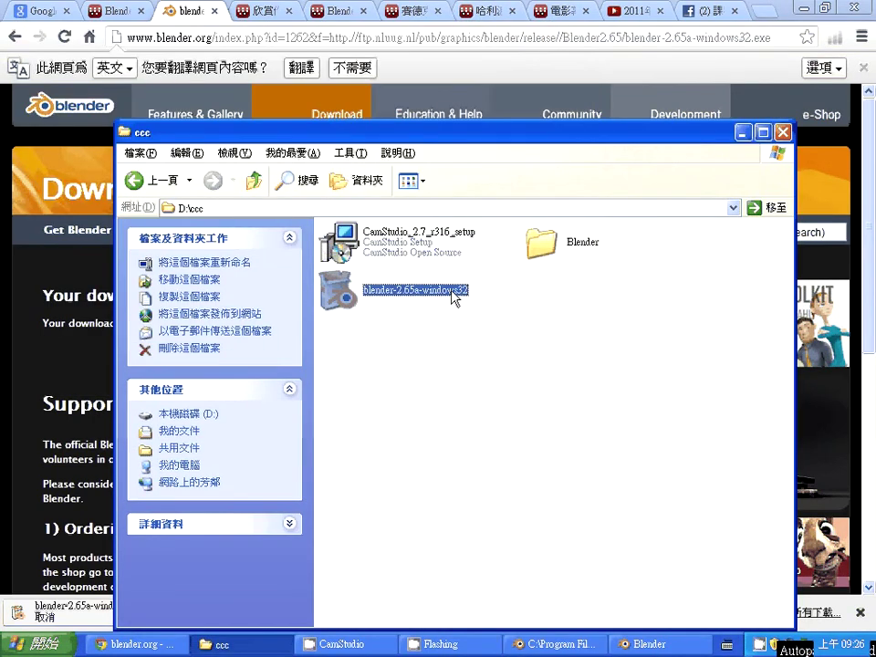